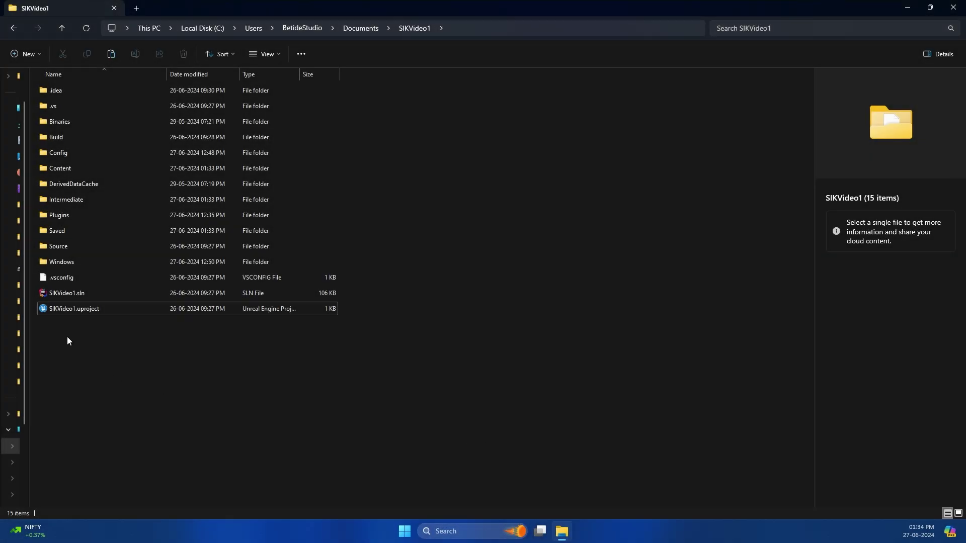
pyautogui.rightClick(64, 309)
pyautogui.click(53, 293)
pyautogui.rightClick(53, 308)
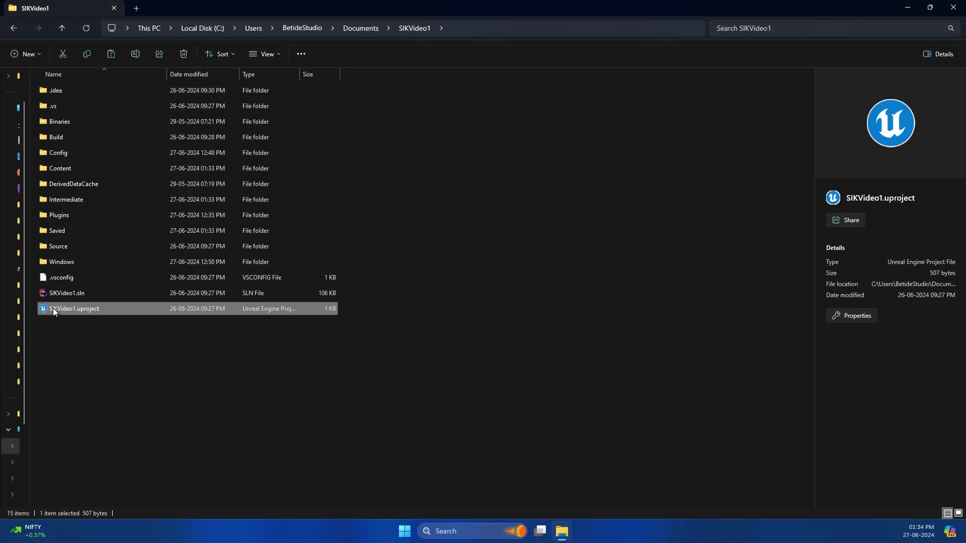
pyautogui.click(113, 192)
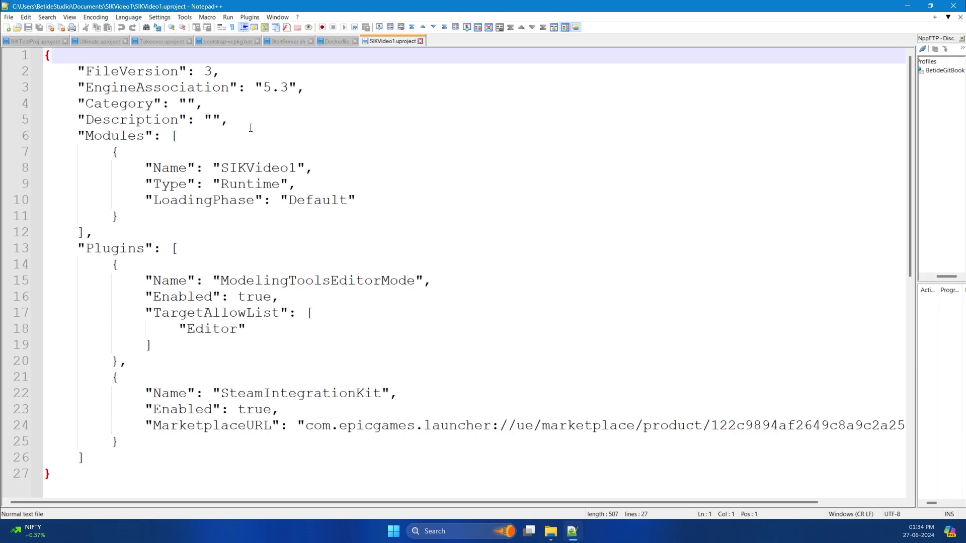
pyautogui.click(954, 6)
# Switch the Unreal Engine version of SIKVideo1.uproject to the source build at J:\LauncherEngines\UnrealEngine-5.3.
pyautogui.rightClick(92, 310)
pyautogui.click(145, 300)
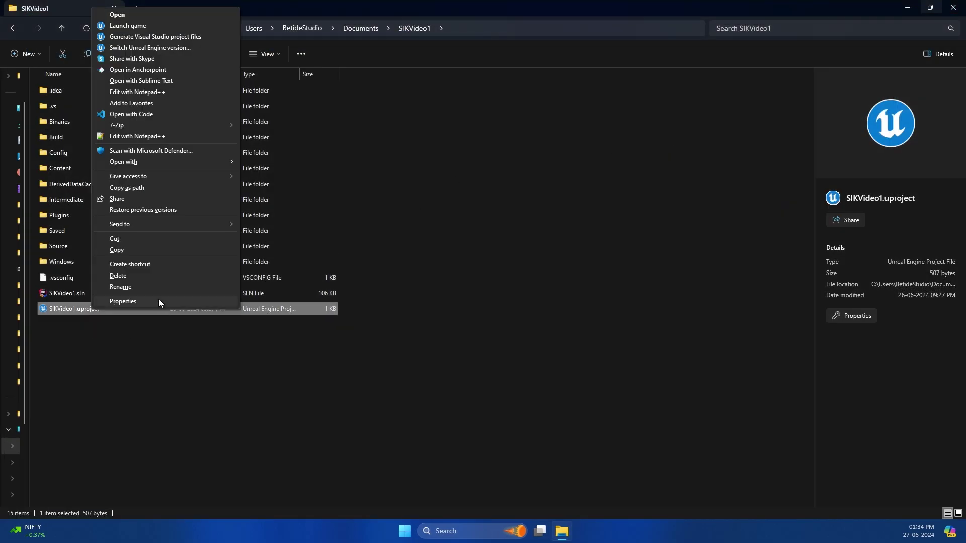
pyautogui.click(122, 47)
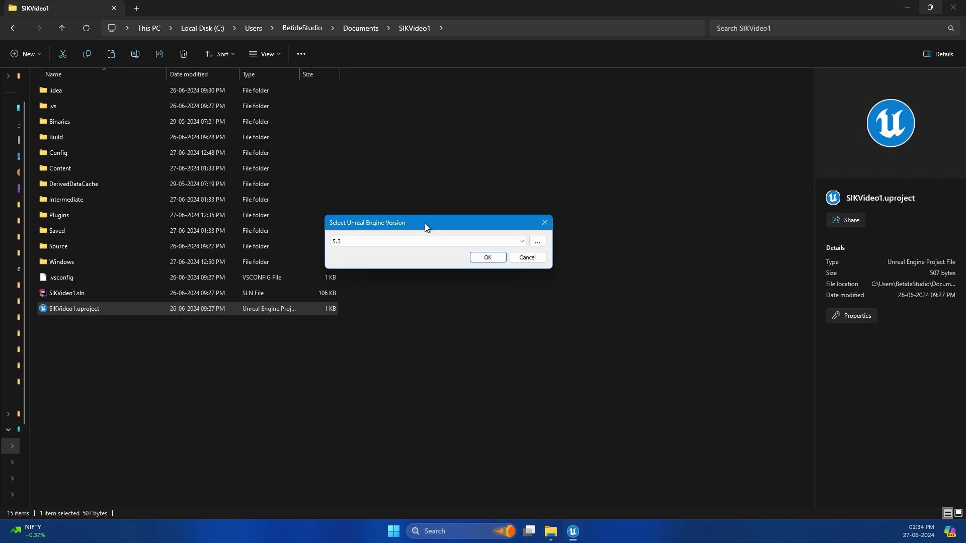
pyautogui.click(394, 249)
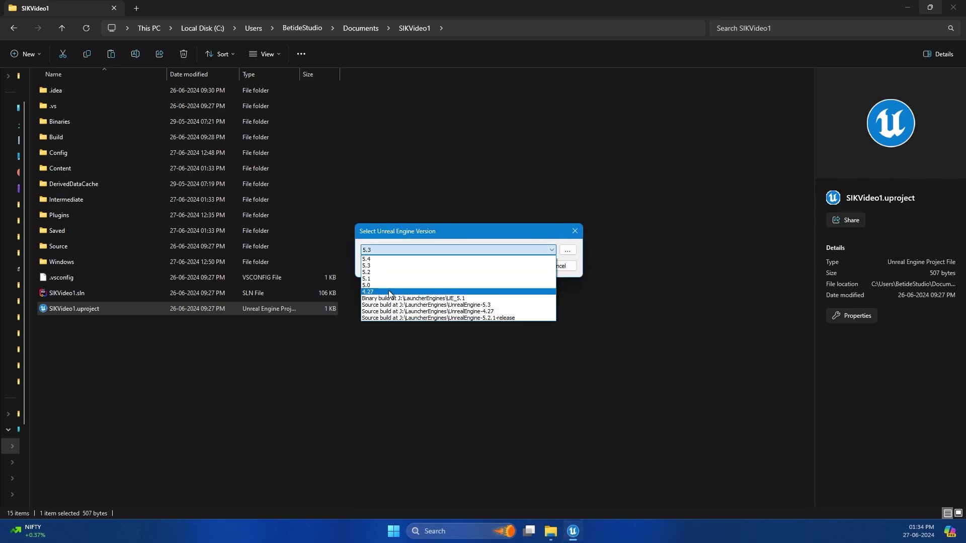
pyautogui.click(411, 306)
pyautogui.click(523, 264)
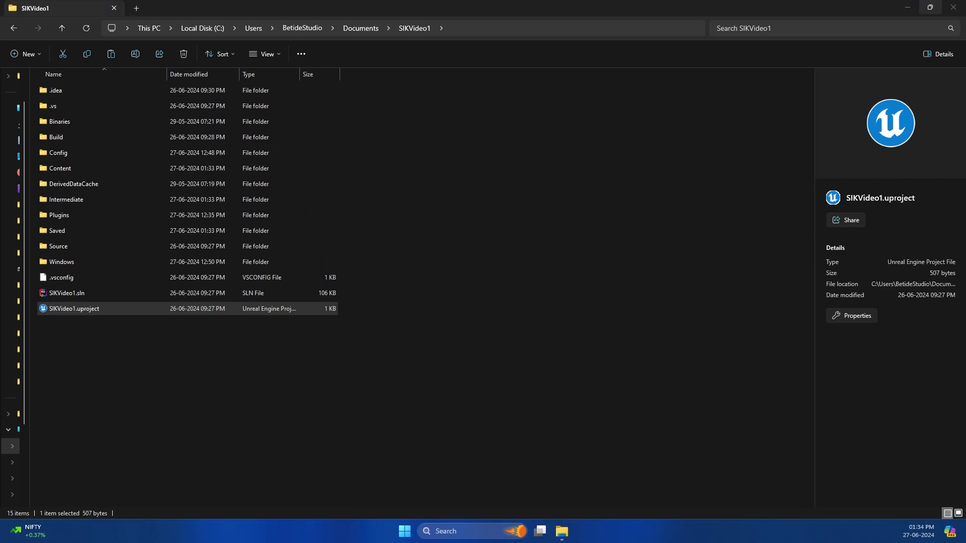
pyautogui.click(572, 269)
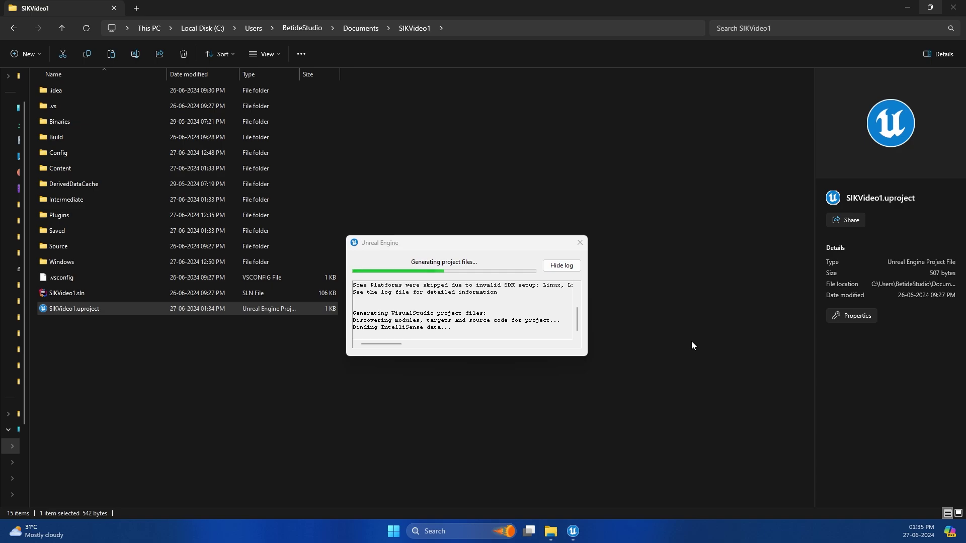
pyautogui.click(648, 411)
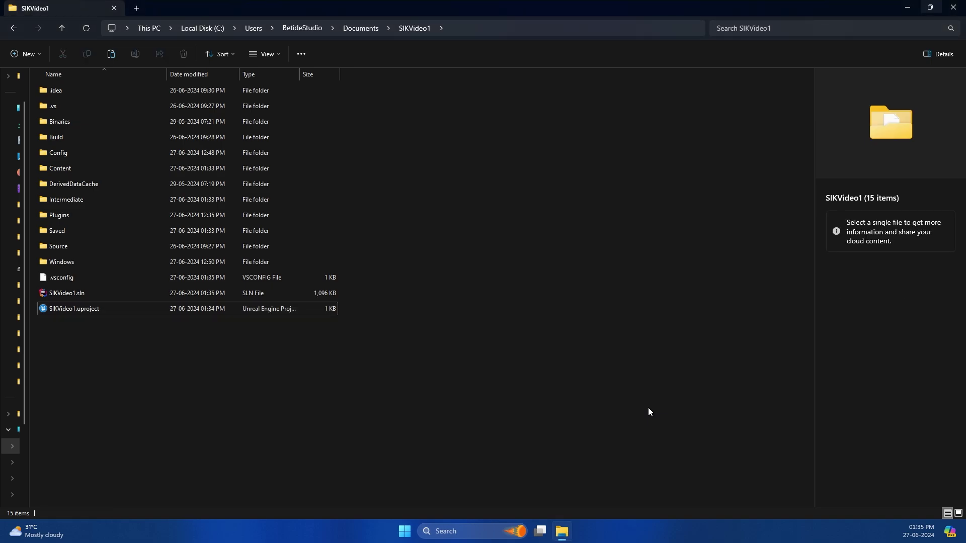
# Duplicate SIKVideo1Editor.Target.cs within the project's Source folder.
pyautogui.click(52, 246)
pyautogui.doubleClick(52, 246)
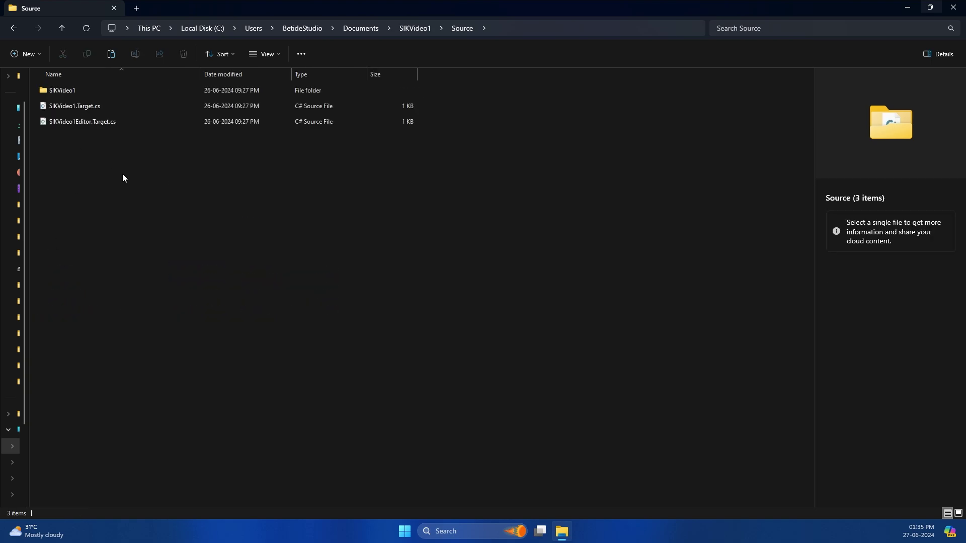
pyautogui.moveTo(122, 174); pyautogui.dragTo(74, 143)
pyautogui.rightClick(54, 124)
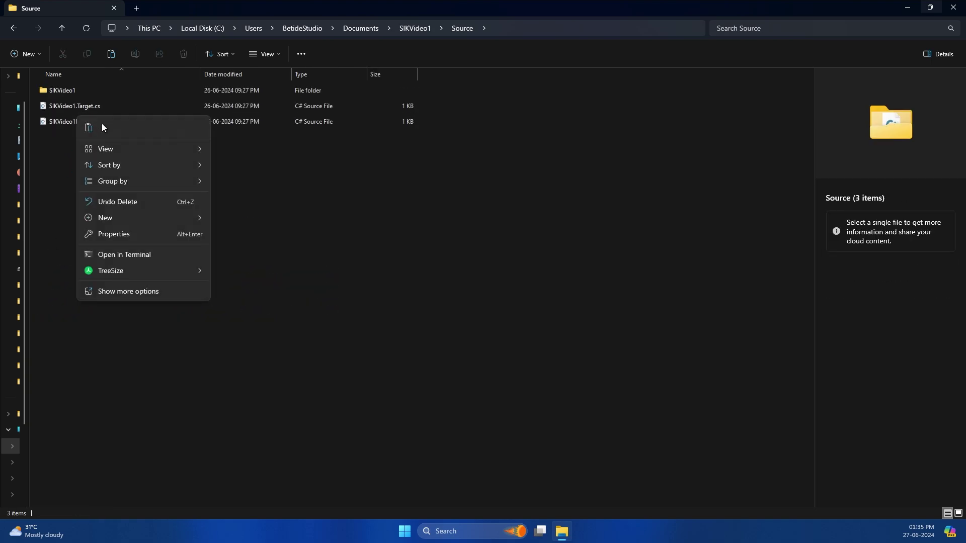
pyautogui.click(58, 122)
pyautogui.rightClick(58, 123)
pyautogui.press('Escape')
pyautogui.click(93, 168)
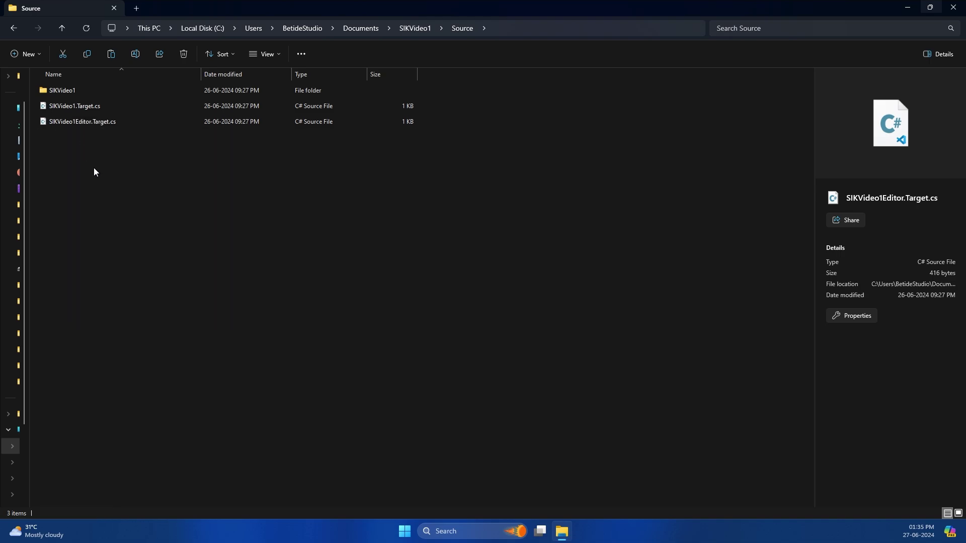
pyautogui.rightClick(94, 167)
pyautogui.press('Escape')
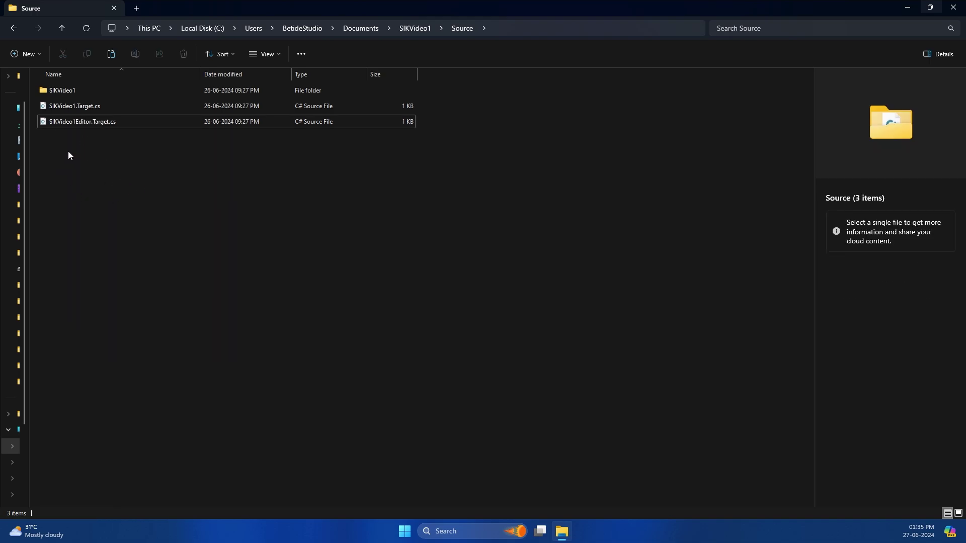
pyautogui.hotkey('ctrl', 'v')
# Rename the copied target file as SIKVideo1Server.Target.cs.
pyautogui.rightClick(97, 143)
pyautogui.click(143, 159)
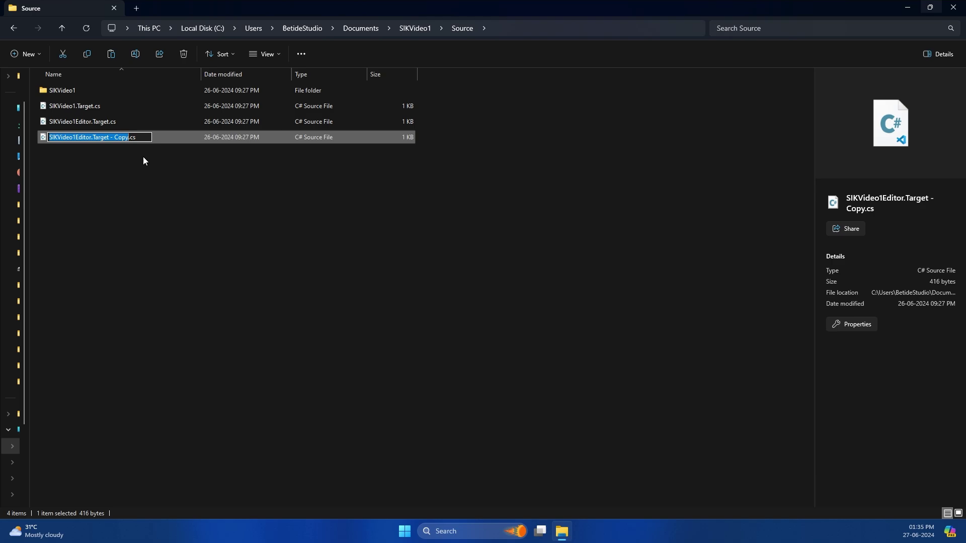
pyautogui.press('End')
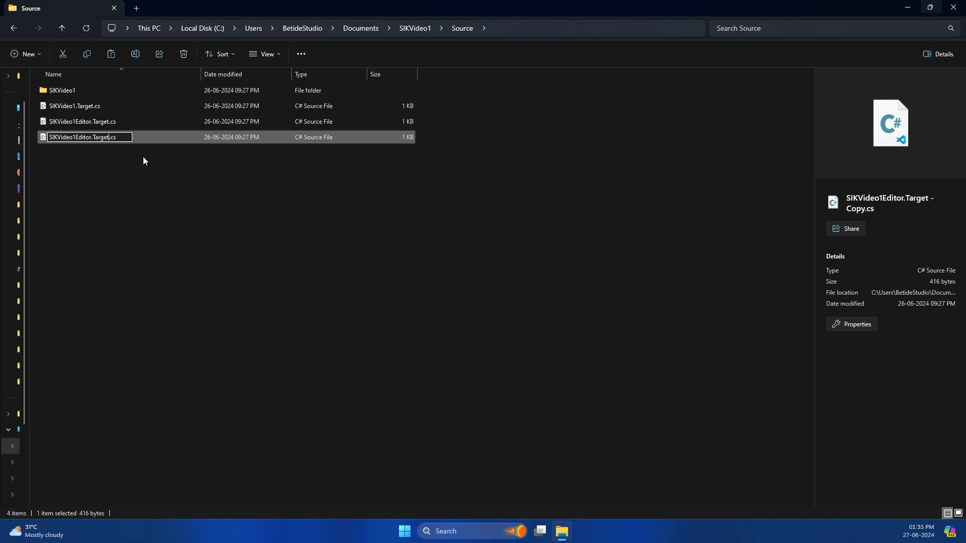
pyautogui.press('Left')
pyautogui.press('Left')
pyautogui.press('Left')
pyautogui.press('Left')
pyautogui.press('BackSpace')
pyautogui.press('BackSpace')
pyautogui.press('BackSpace')
pyautogui.press('BackSpace')
pyautogui.press('BackSpace')
pyautogui.press('BackSpace')
pyautogui.press('BackSpace')
pyautogui.write('Server.')
pyautogui.press('Return')
# Open SIKVideo1Server.Target.cs in the code editor and replace every occurrence of "Editor" with "Server".
pyautogui.press('Return')
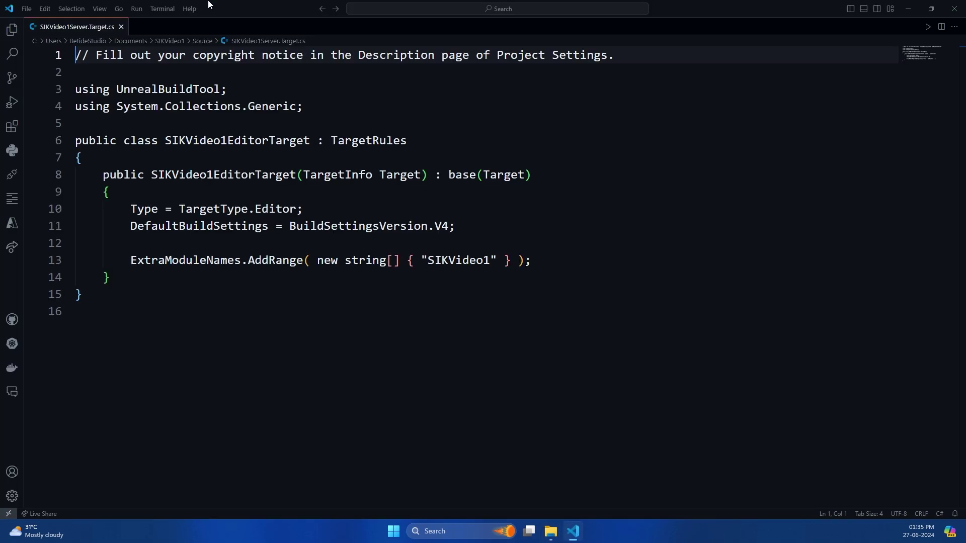
pyautogui.hotkey('ctrl', 'f')
pyautogui.write('Editor')
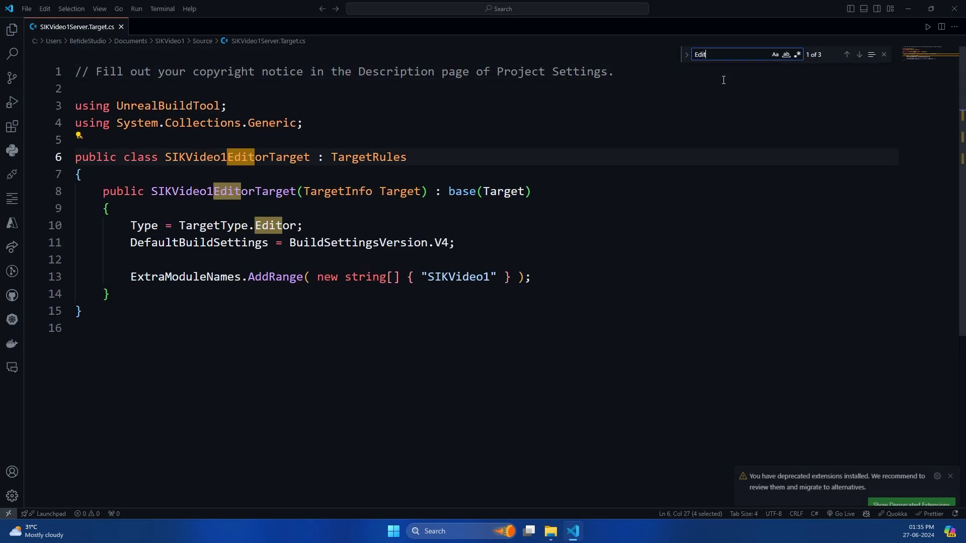
pyautogui.click(690, 66)
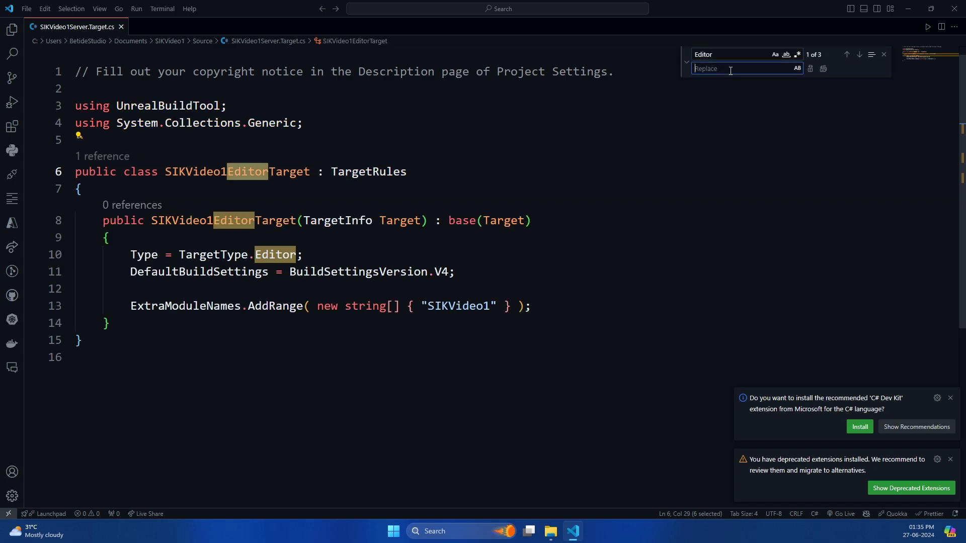
pyautogui.write('Server')
pyautogui.click(824, 68)
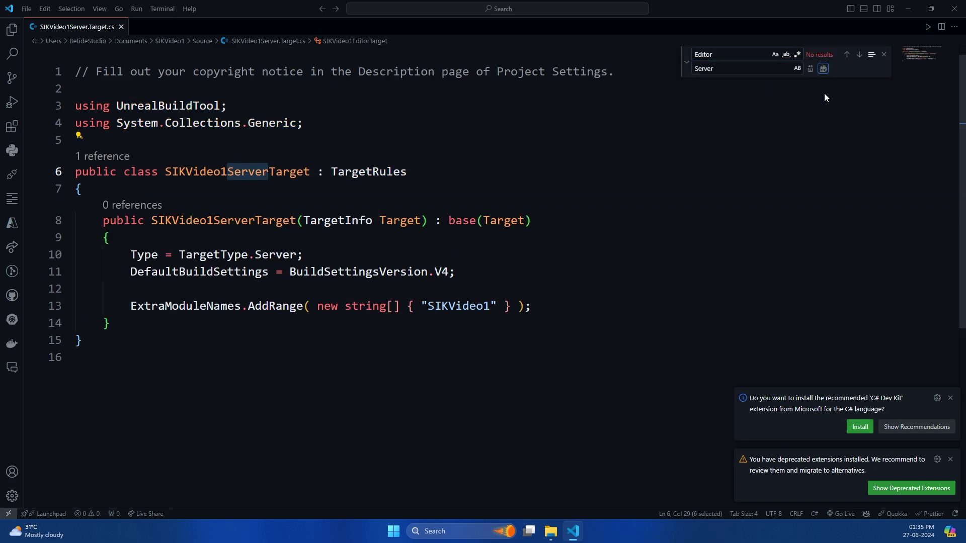
pyautogui.click(789, 195)
pyautogui.click(908, 9)
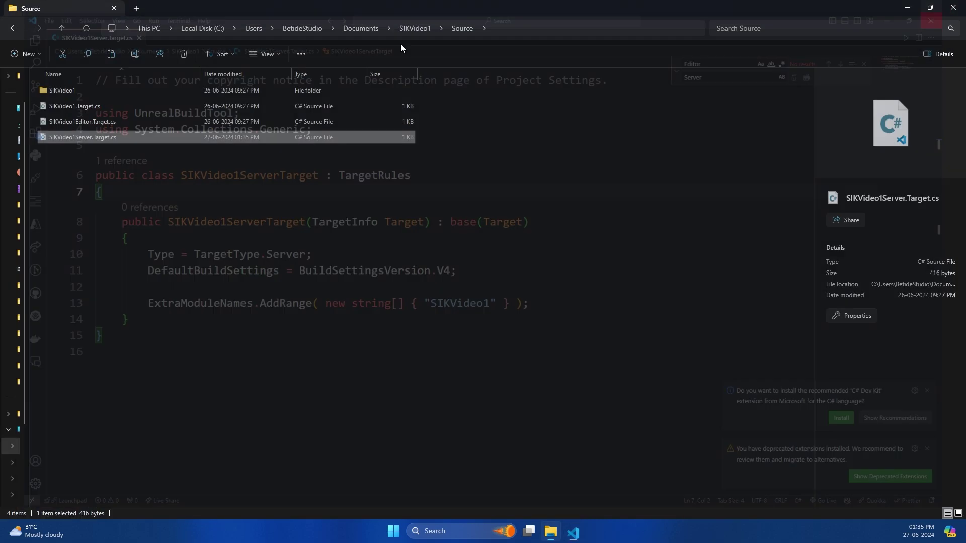
# Return to the SIKVideo1 project folder and regenerate the Visual Studio project files from SIKVideo1.uproject.
pyautogui.hotkey('alt', 'Up')
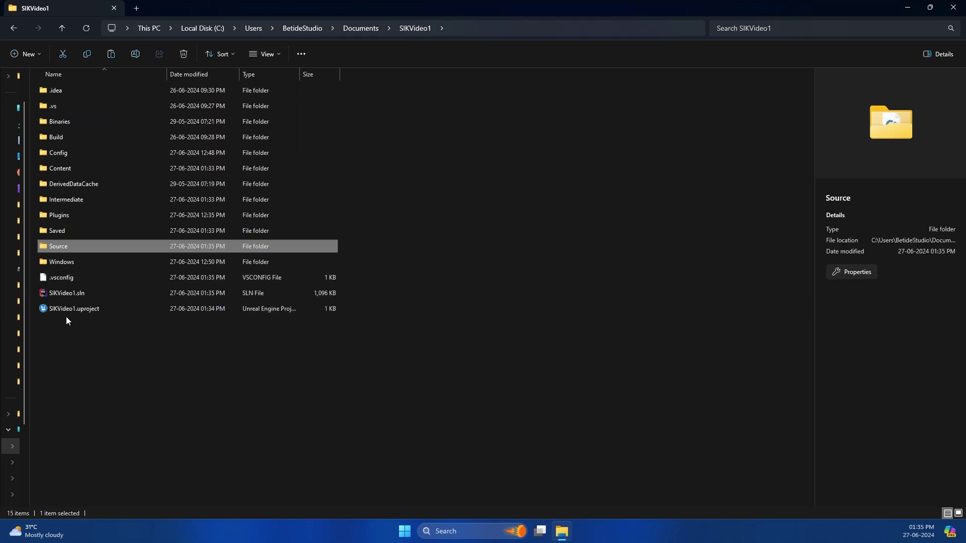
pyautogui.rightClick(61, 307)
pyautogui.click(92, 297)
pyautogui.click(108, 34)
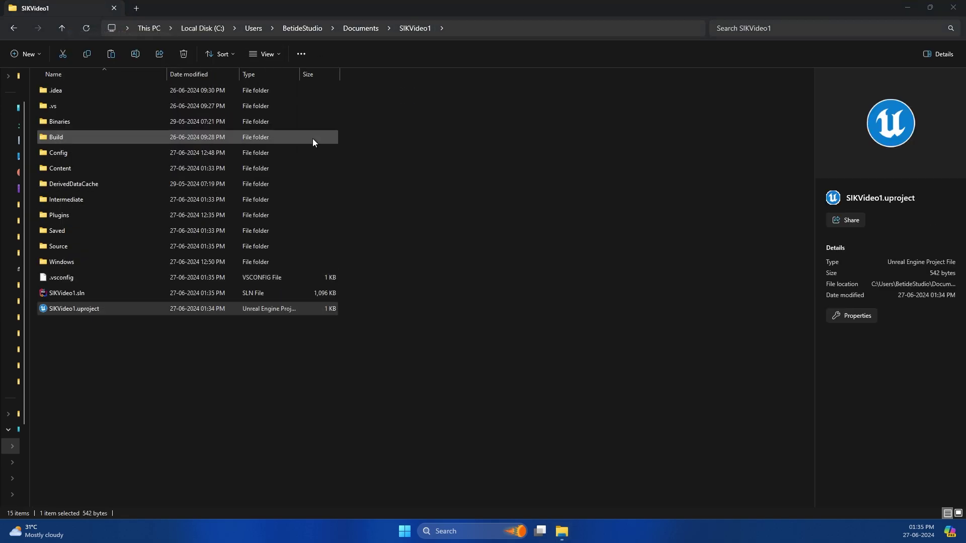
pyautogui.click(627, 253)
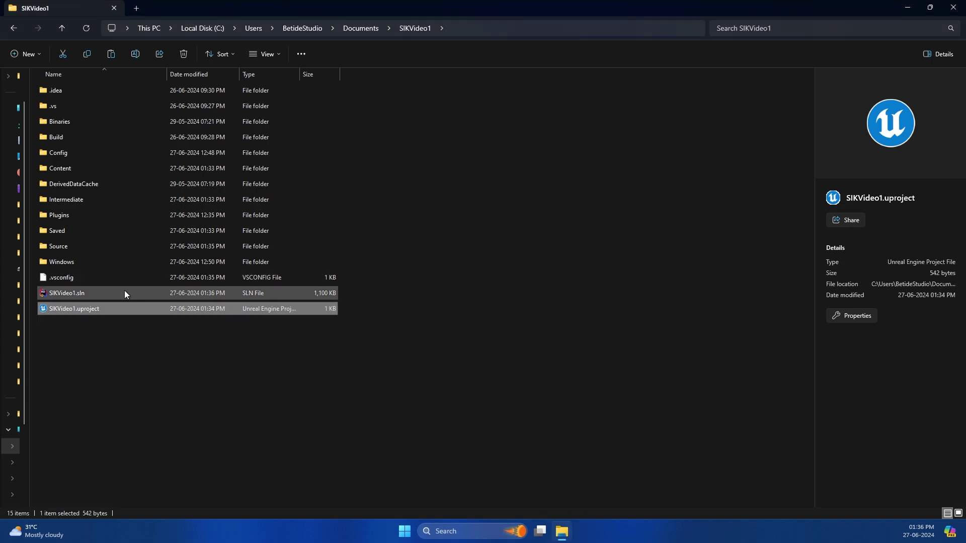
# Open SIKVideo1.sln in Microsoft Visual Studio 2022 and bring up the available actions for the SIKVideo1 project under Games.
pyautogui.click(108, 293)
pyautogui.rightClick(107, 293)
pyautogui.moveTo(179, 144)
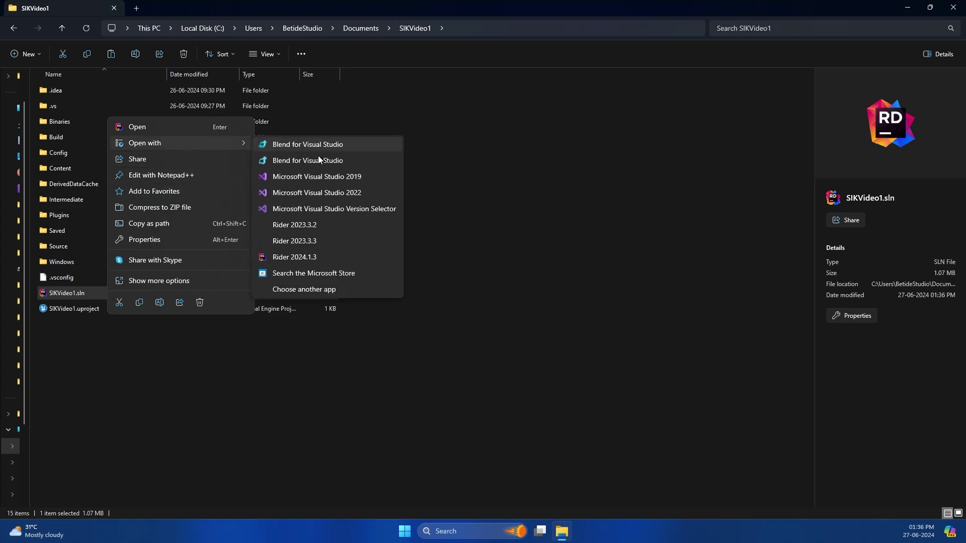
pyautogui.click(356, 193)
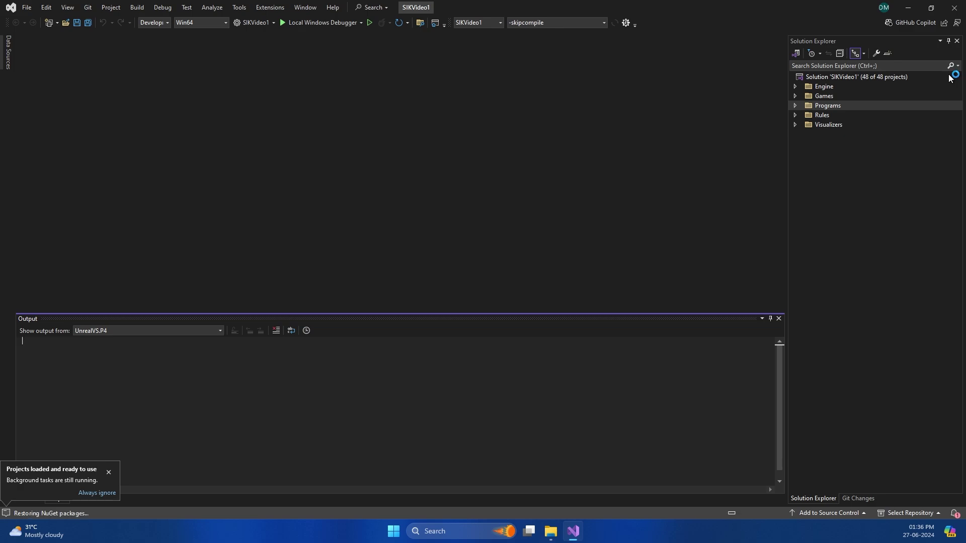
pyautogui.doubleClick(803, 97)
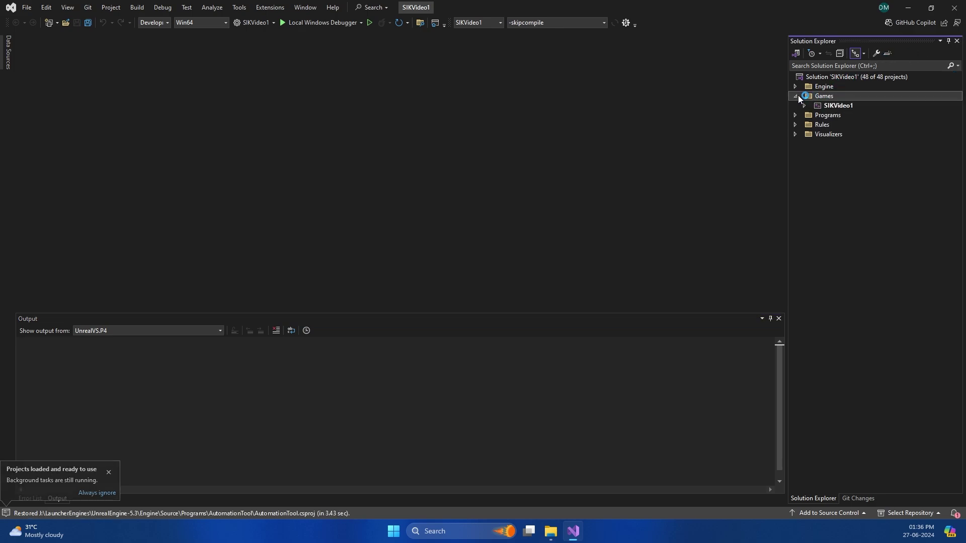
pyautogui.rightClick(854, 107)
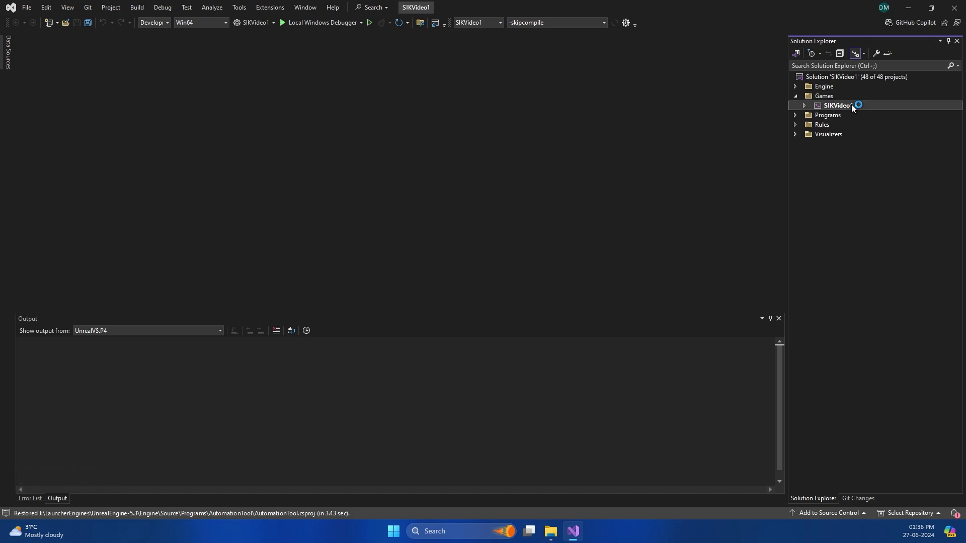
pyautogui.rightClick(820, 106)
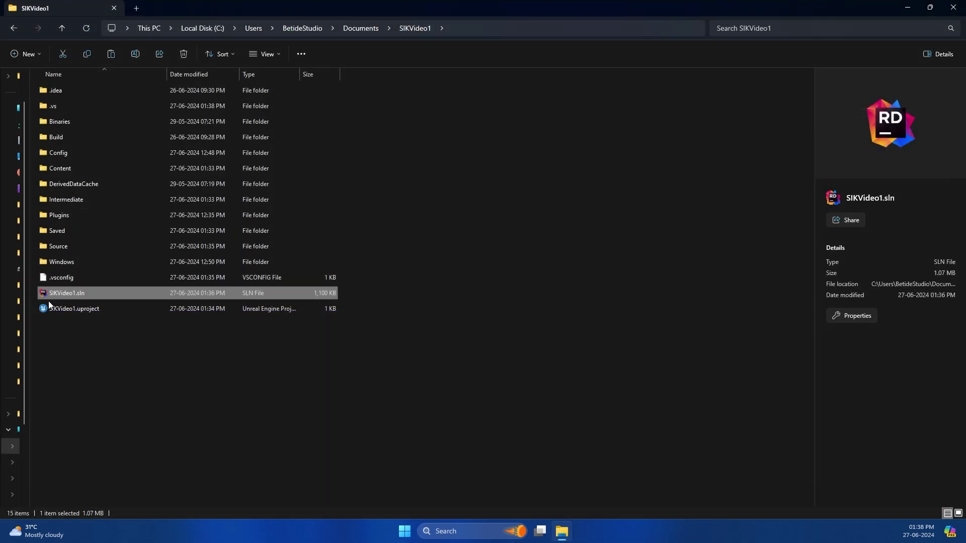
# Open SIKVideo1.uproject in Unreal Editor and display the Maps & Modes section of the project settings.
pyautogui.click(50, 309)
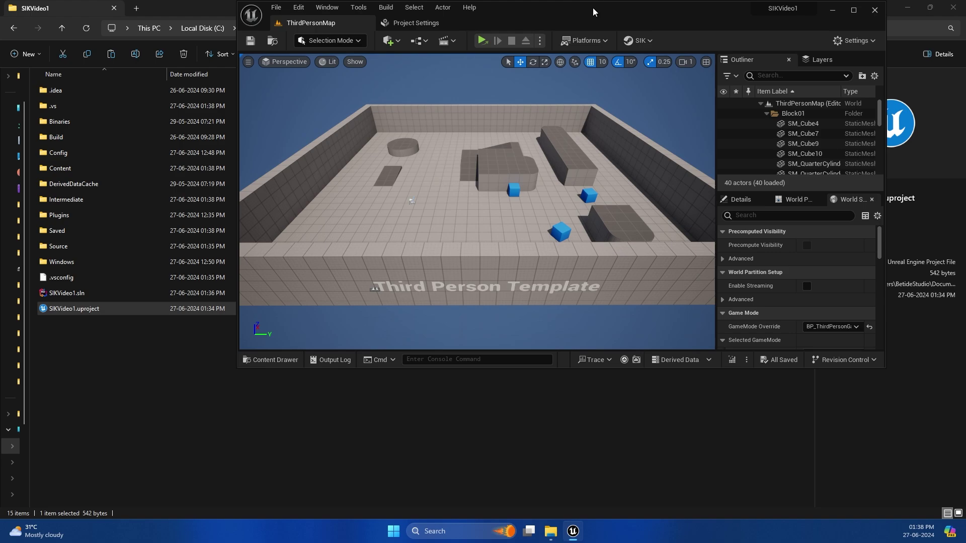
pyautogui.doubleClick(593, 7)
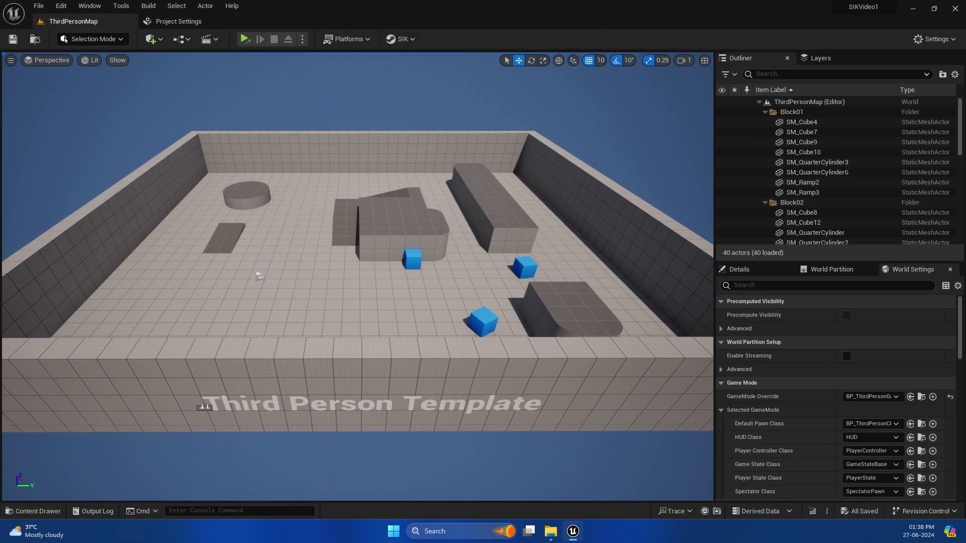
pyautogui.click(934, 39)
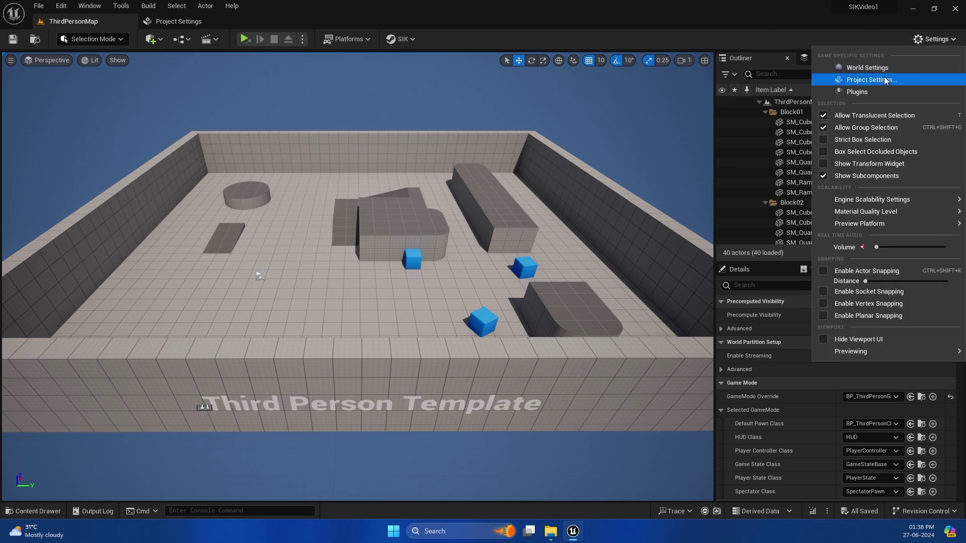
pyautogui.click(870, 79)
pyautogui.click(39, 118)
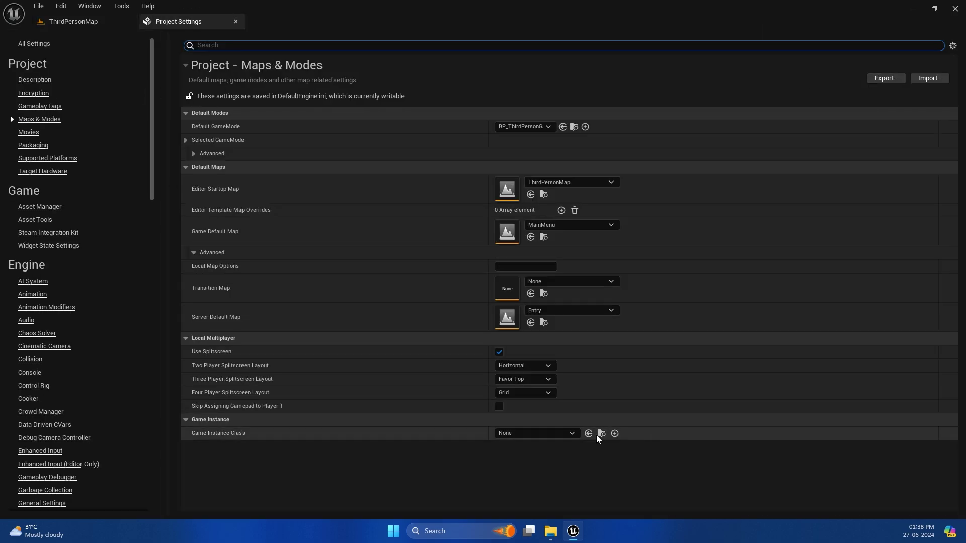
# Create a new Game Instance class Blueprint named BP_GameInstance in the Blueprints folder.
pyautogui.click(614, 433)
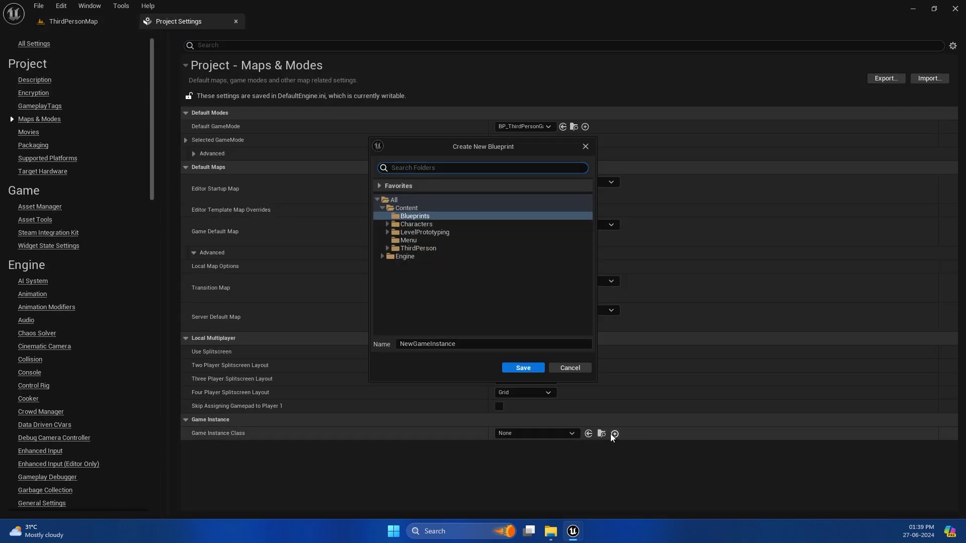
pyautogui.click(411, 347)
pyautogui.write('BP_GameInstance')
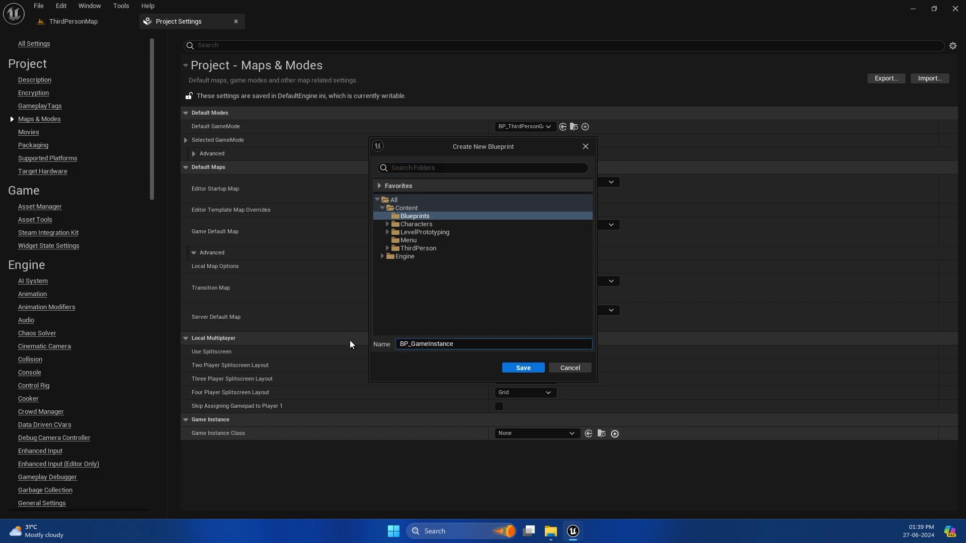
pyautogui.click(526, 368)
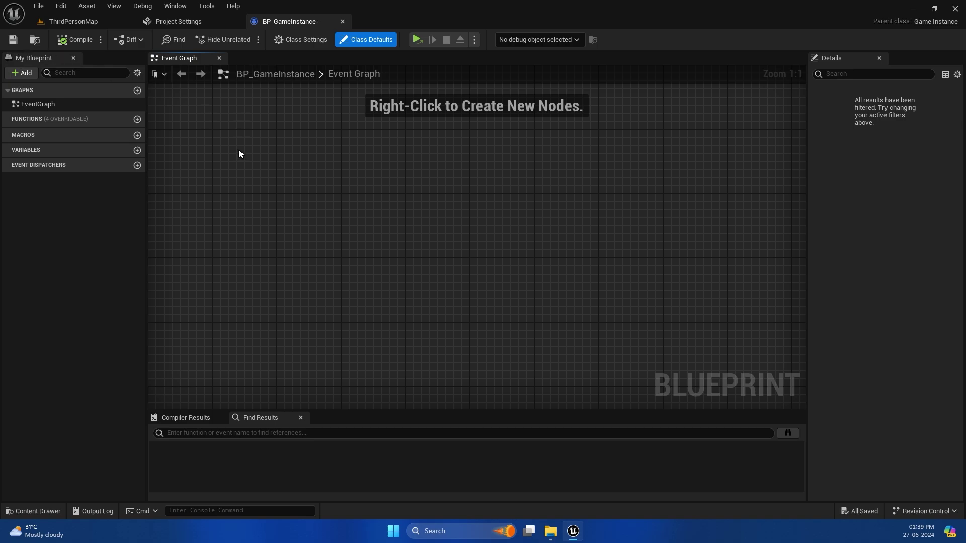
# Add an Event Init node to the BP_GameInstance event graph.
pyautogui.rightClick(239, 151)
pyautogui.write('event begin')
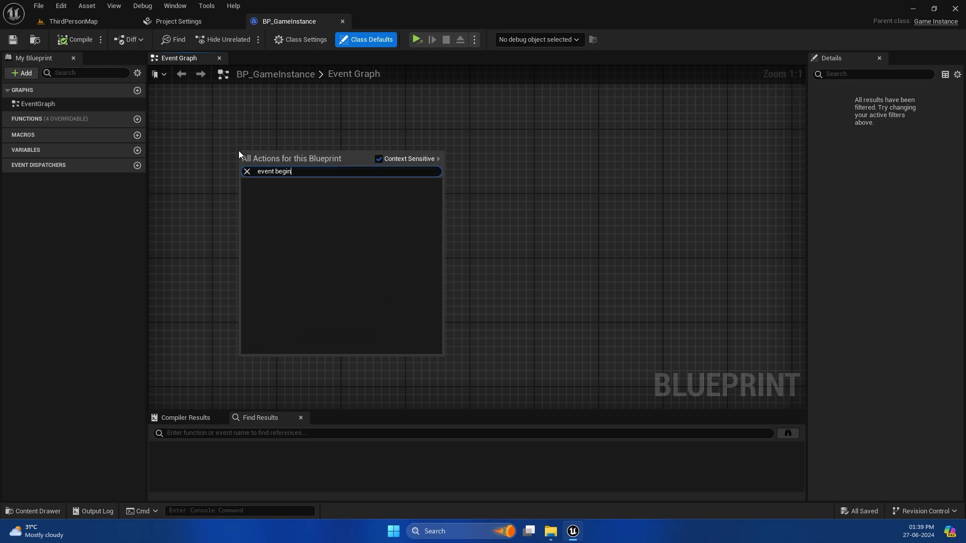
pyautogui.press('BackSpace')
pyautogui.press('BackSpace')
pyautogui.press('BackSpace')
pyautogui.press('BackSpace')
pyautogui.press('BackSpace')
pyautogui.write('init')
pyautogui.press('Return')
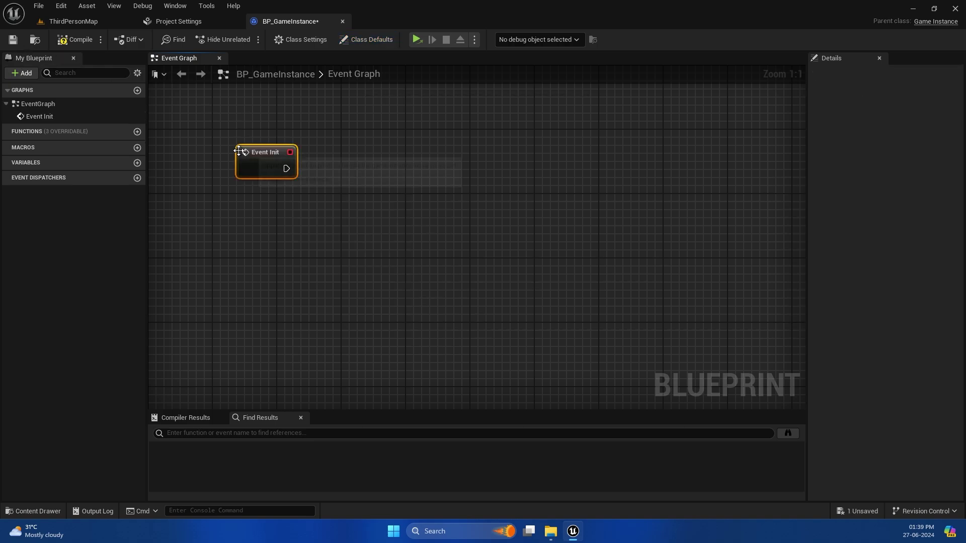
# Add the Parent: Init call to Event Init and position it beside the event.
pyautogui.scroll(2, 282, 143)
pyautogui.rightClick(283, 168)
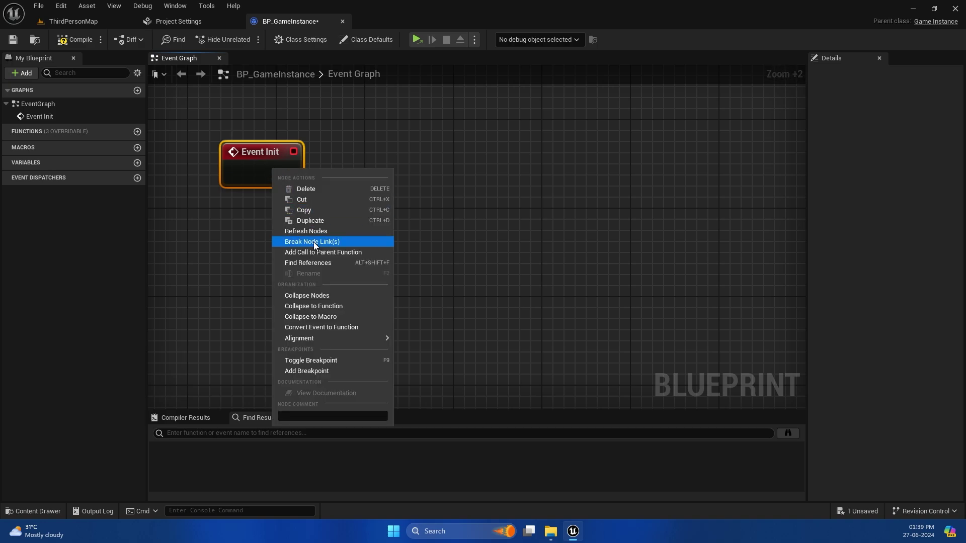
pyautogui.click(317, 261)
pyautogui.rightClick(249, 161)
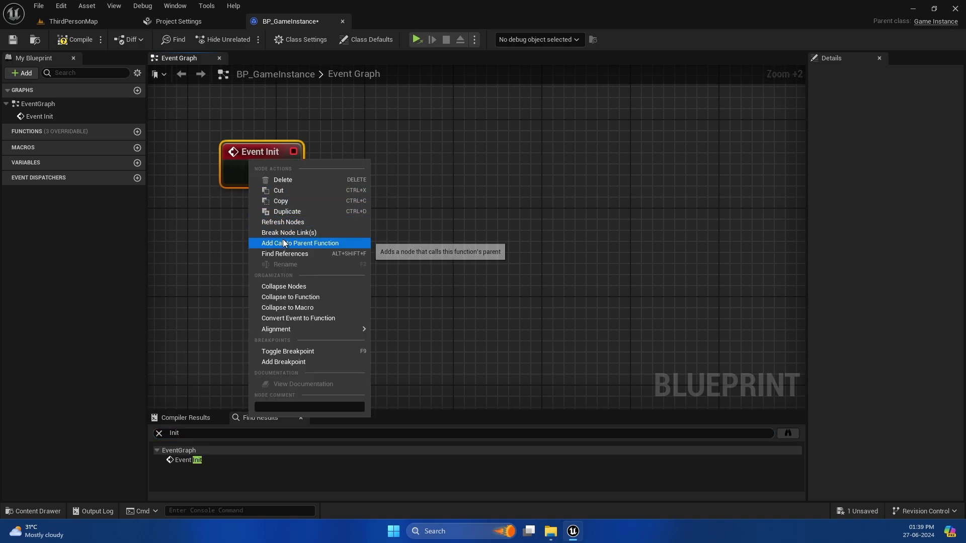
pyautogui.click(284, 243)
pyautogui.moveTo(319, 182); pyautogui.dragTo(351, 181)
pyautogui.moveTo(451, 192); pyautogui.dragTo(391, 192, button='right')
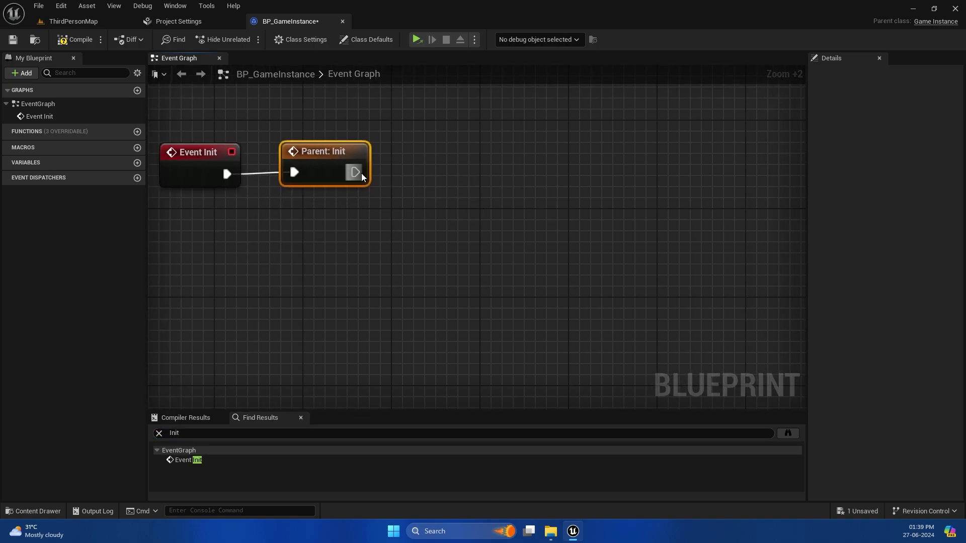
# Add a Set Timer by Event node after Parent: Init and set its time to 8.0.
pyautogui.moveTo(362, 176); pyautogui.dragTo(499, 175)
pyautogui.write('de')
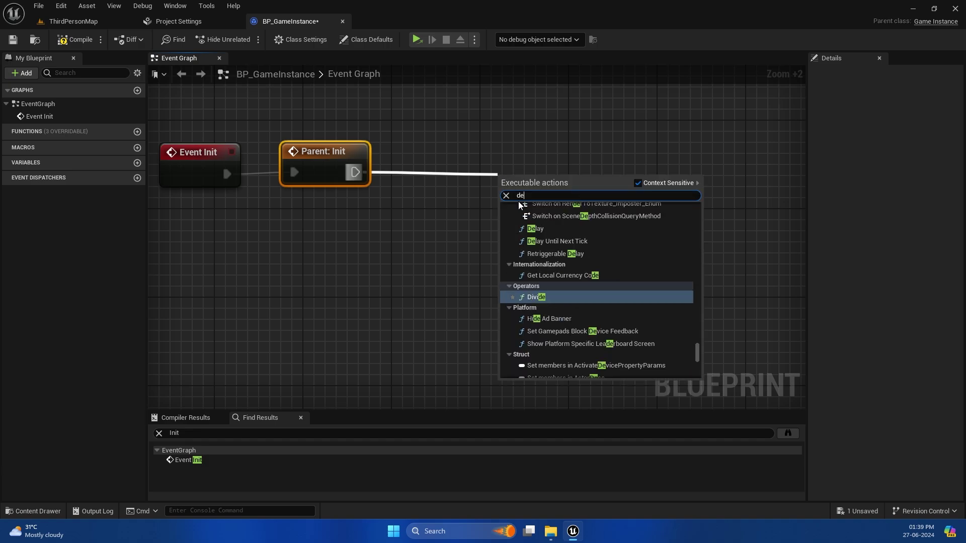
pyautogui.write('settime')
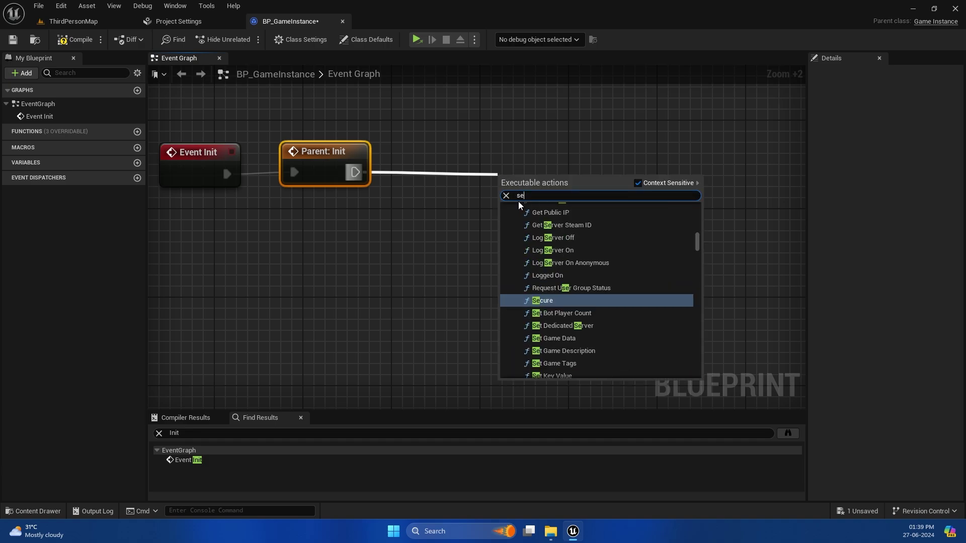
pyautogui.press('Down')
pyautogui.press('Down')
pyautogui.press('Up')
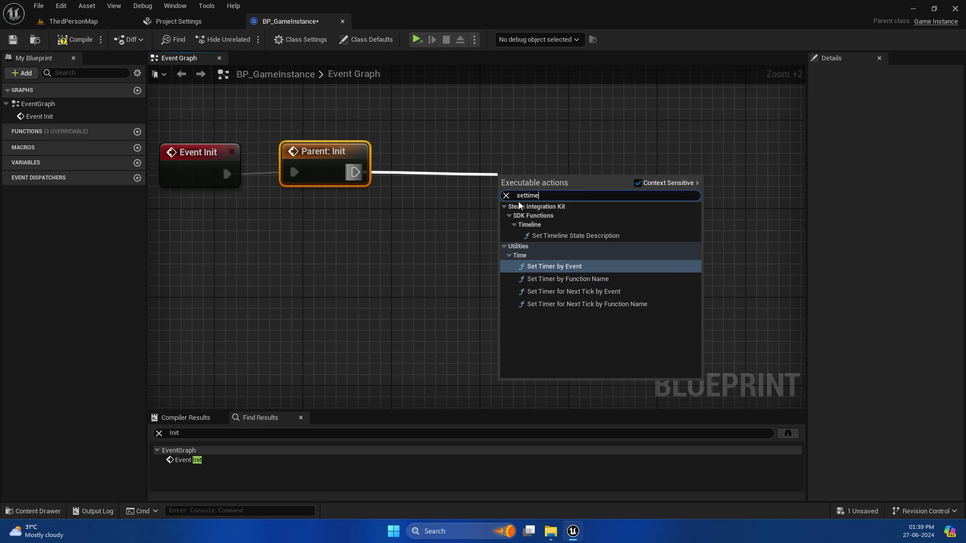
pyautogui.press('Return')
pyautogui.click(547, 239)
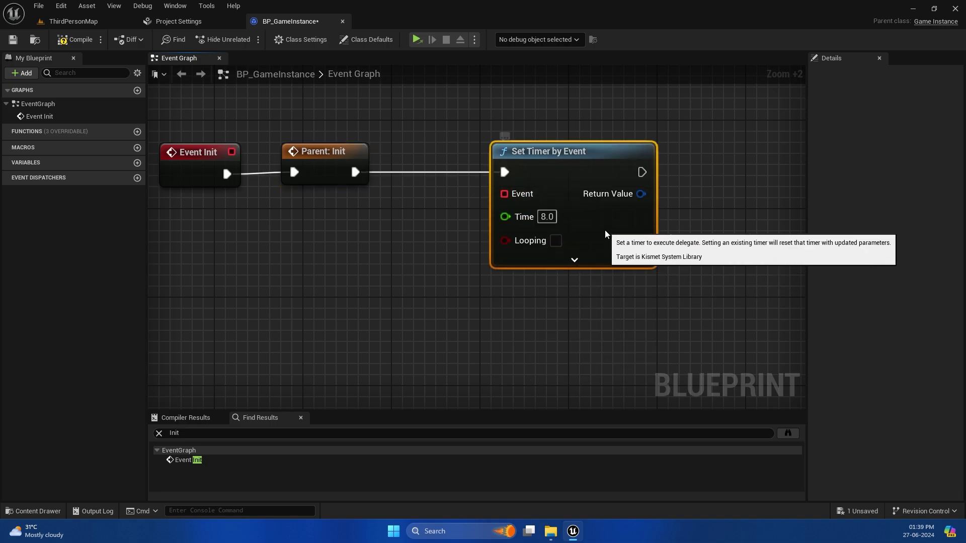
# Create a custom event named SIK_CreateServerSession connected to the timer's Event input.
pyautogui.moveTo(504, 193); pyautogui.dragTo(533, 284)
pyautogui.write('cu')
pyautogui.press('Return')
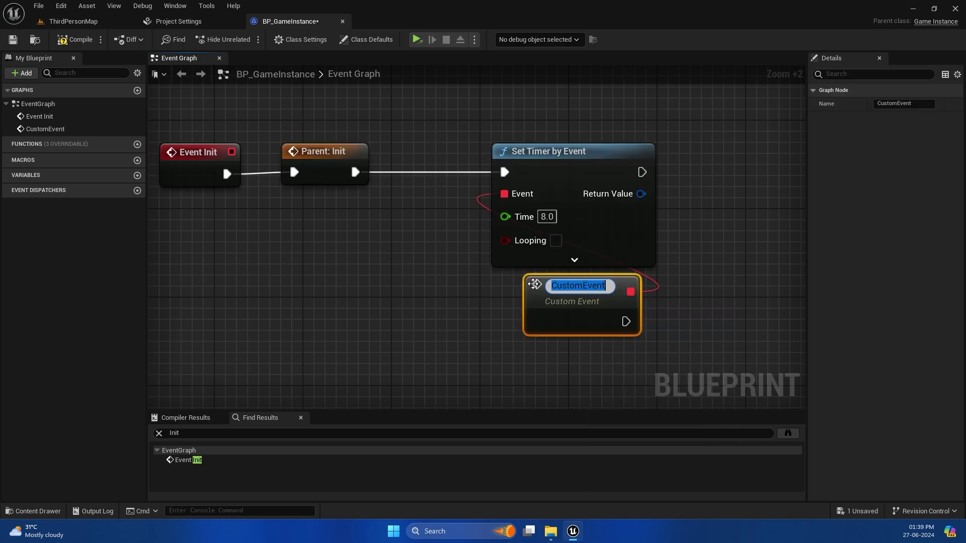
pyautogui.write('S')
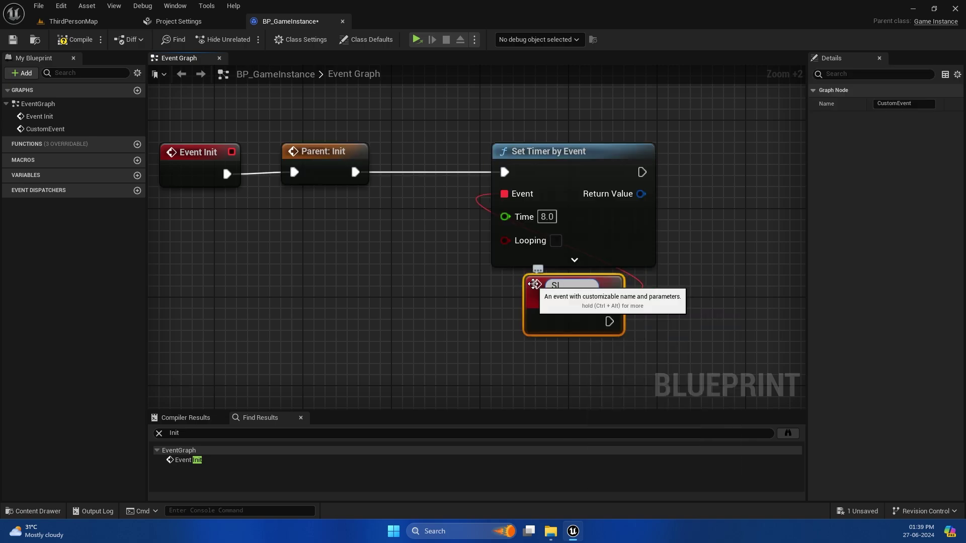
pyautogui.write('IK_CreateSe')
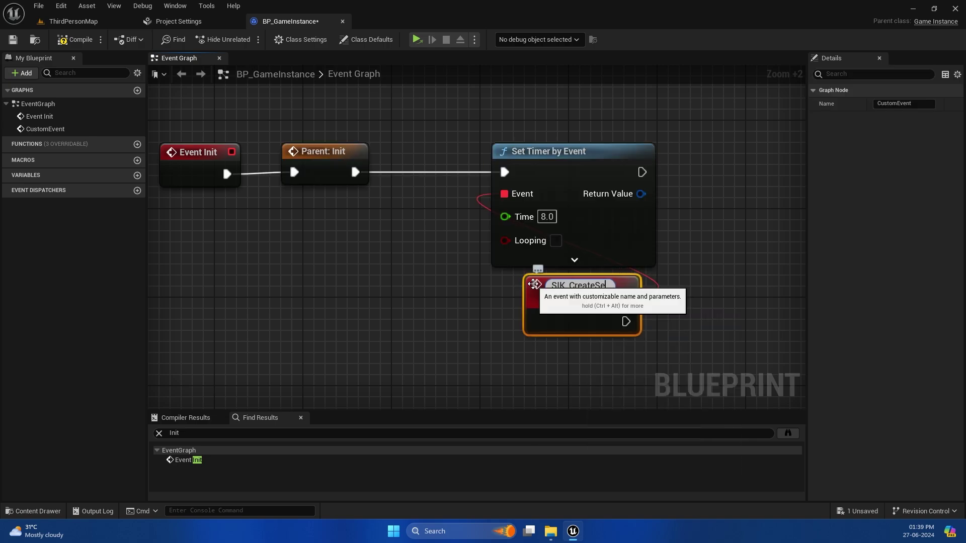
pyautogui.write('rverSession')
pyautogui.press('Return')
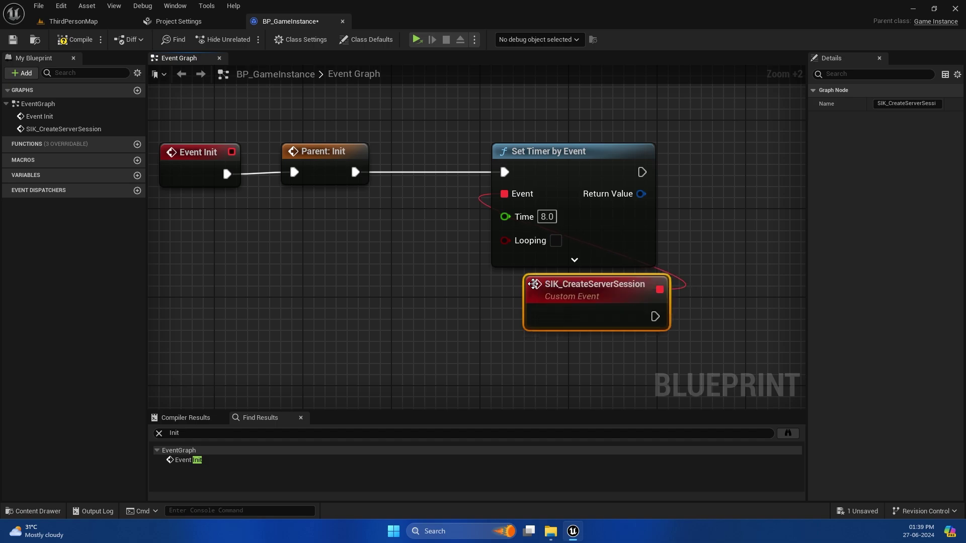
# Insert a Branch between Parent: Init and Set Timer by Event, using Is Dedicated Server as its condition.
pyautogui.moveTo(580, 298); pyautogui.dragTo(690, 302, button='right')
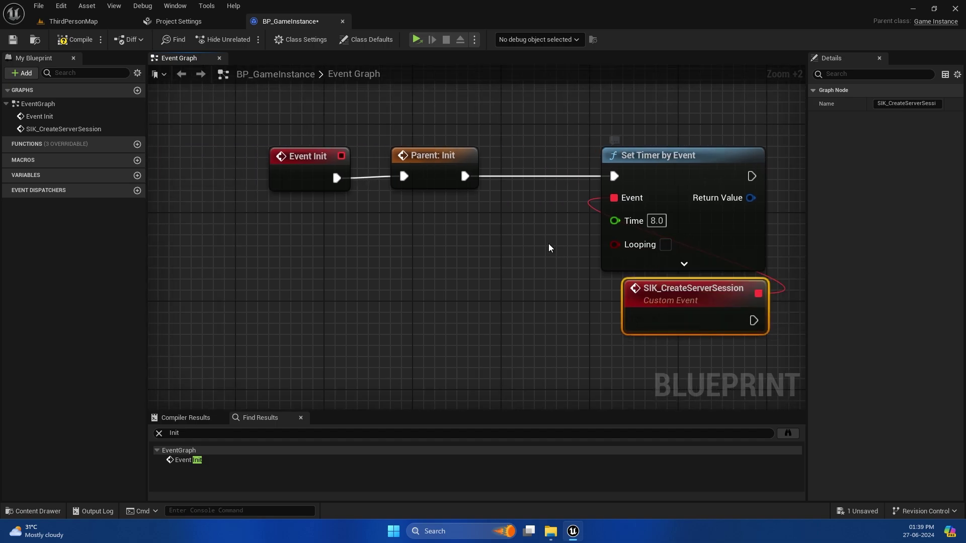
pyautogui.moveTo(548, 246); pyautogui.dragTo(606, 249, button='right')
pyautogui.moveTo(276, 86); pyautogui.dragTo(503, 272)
pyautogui.write('br')
pyautogui.click(537, 294)
pyautogui.write('dedicated')
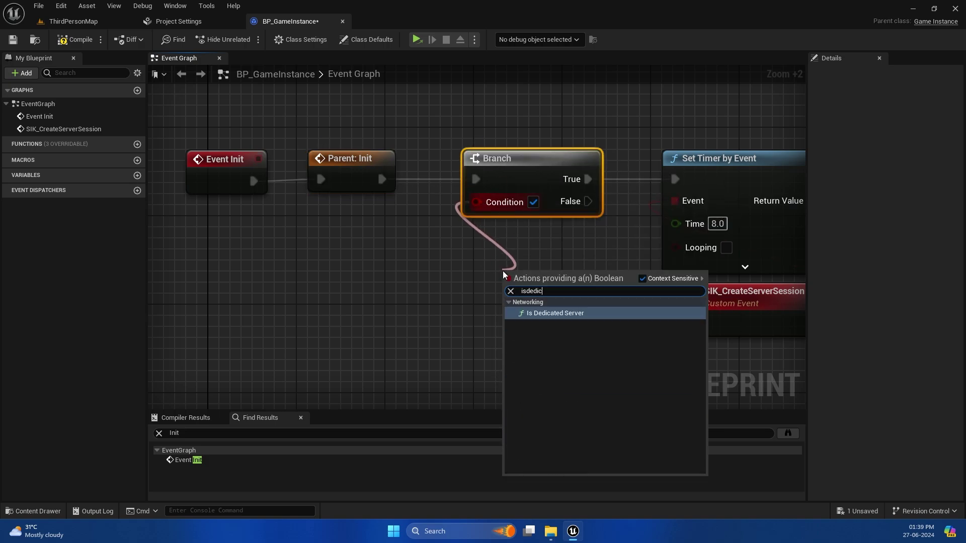
pyautogui.press('Return')
# Add a Create Dedicated Server Session node driven by the SIK_CreateServerSession event.
pyautogui.scroll(2, 503, 271)
pyautogui.moveTo(630, 222); pyautogui.dragTo(392, 209, button='right')
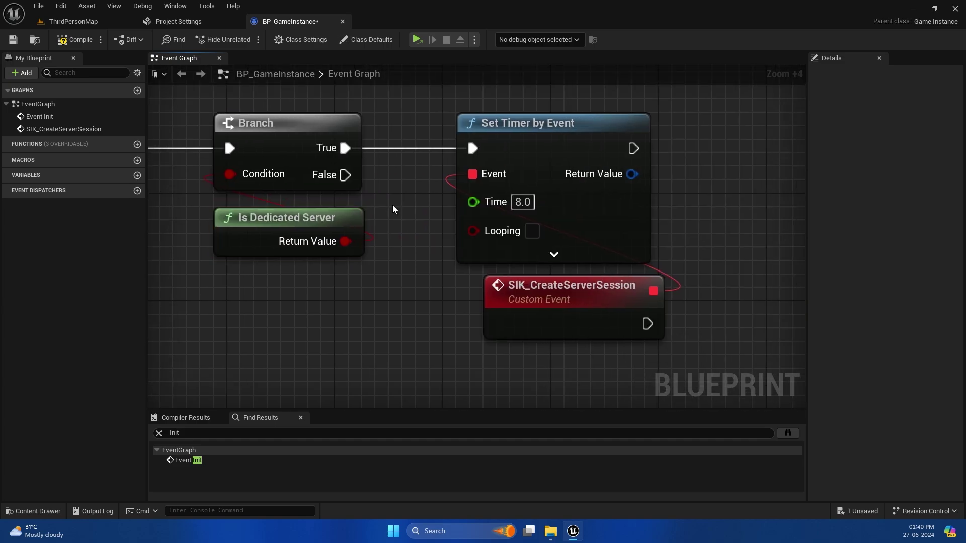
pyautogui.scroll(-4, 554, 270)
pyautogui.moveTo(554, 270); pyautogui.dragTo(407, 261, button='right')
pyautogui.moveTo(408, 260); pyautogui.dragTo(554, 261)
pyautogui.write('create')
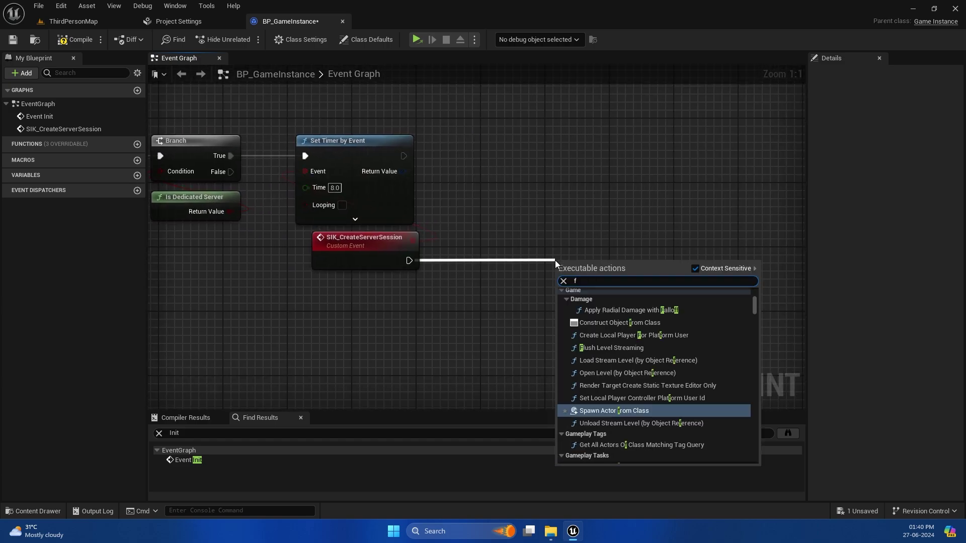
pyautogui.write(' ded')
pyautogui.press('Return')
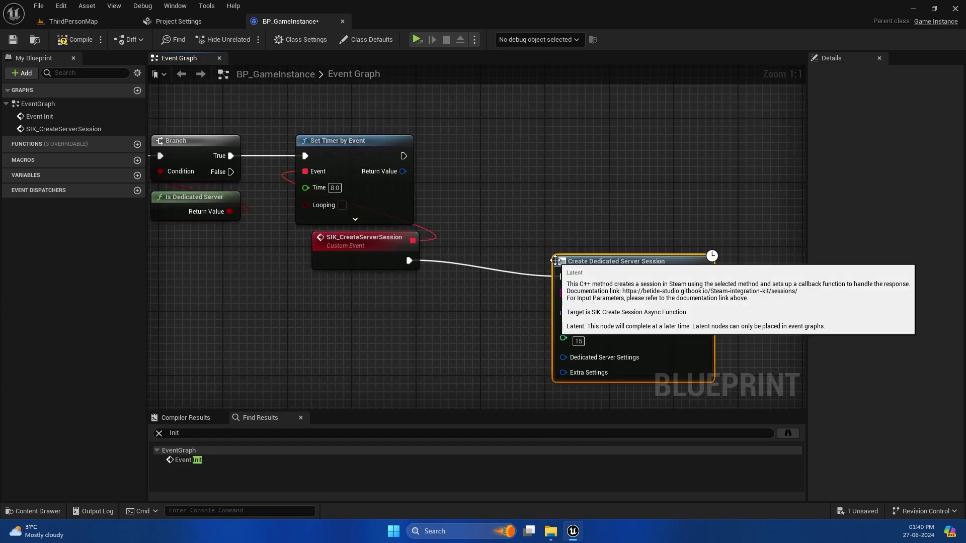
# Feed the session node's Extra Settings from a Make SIK_CreateSessionExtraSettings node with 5 private connections, and inspect its advanced options.
pyautogui.moveTo(622, 274); pyautogui.dragTo(594, 193, button='right')
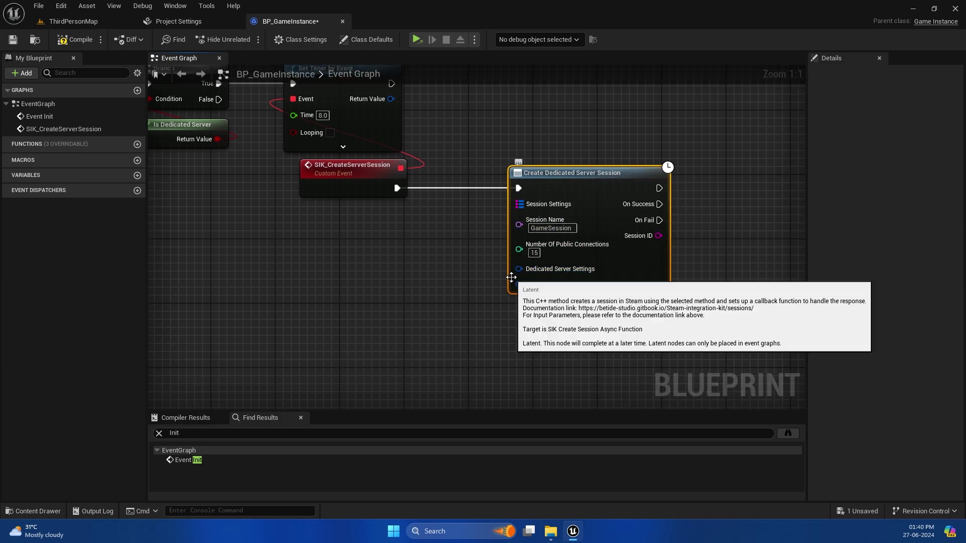
pyautogui.scroll(3, 511, 277)
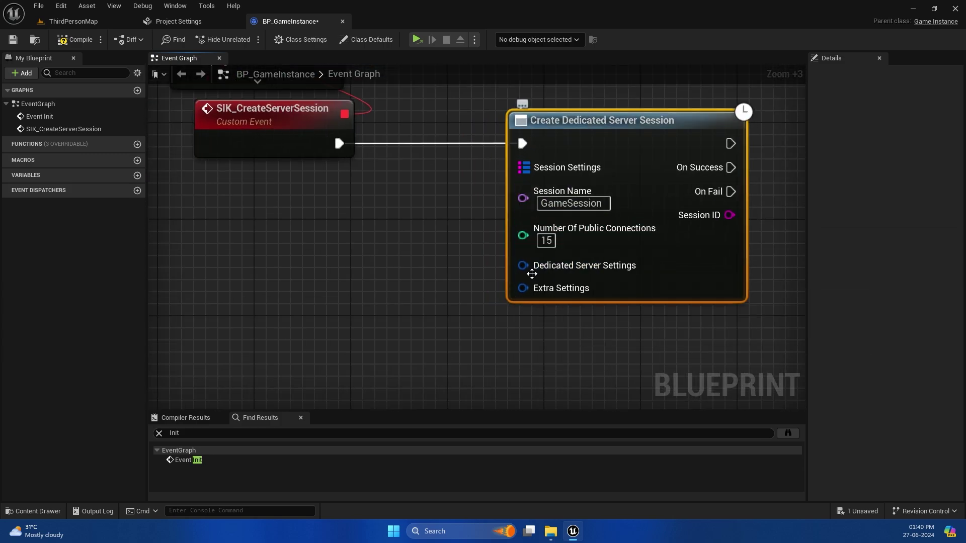
pyautogui.moveTo(523, 287); pyautogui.dragTo(542, 322)
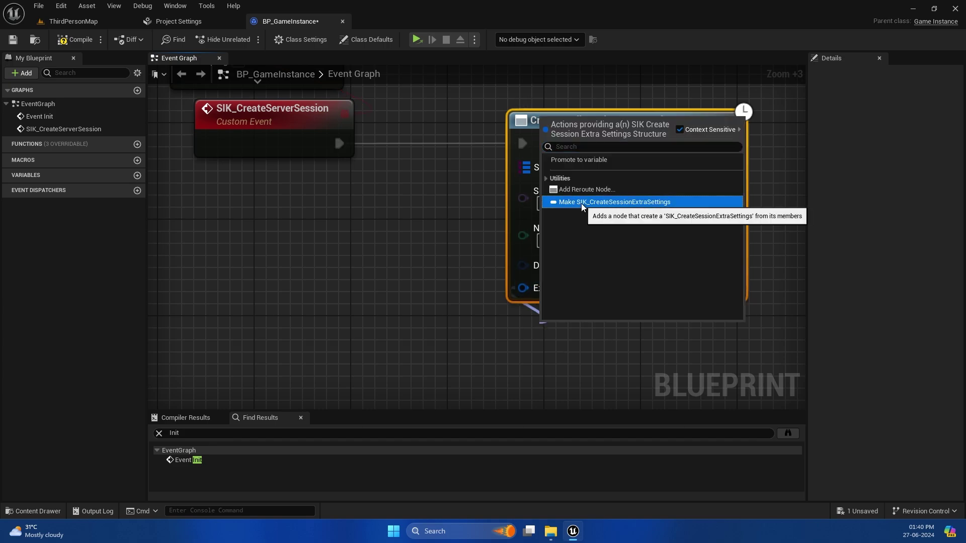
pyautogui.click(604, 202)
pyautogui.moveTo(581, 203); pyautogui.dragTo(517, 28, button='right')
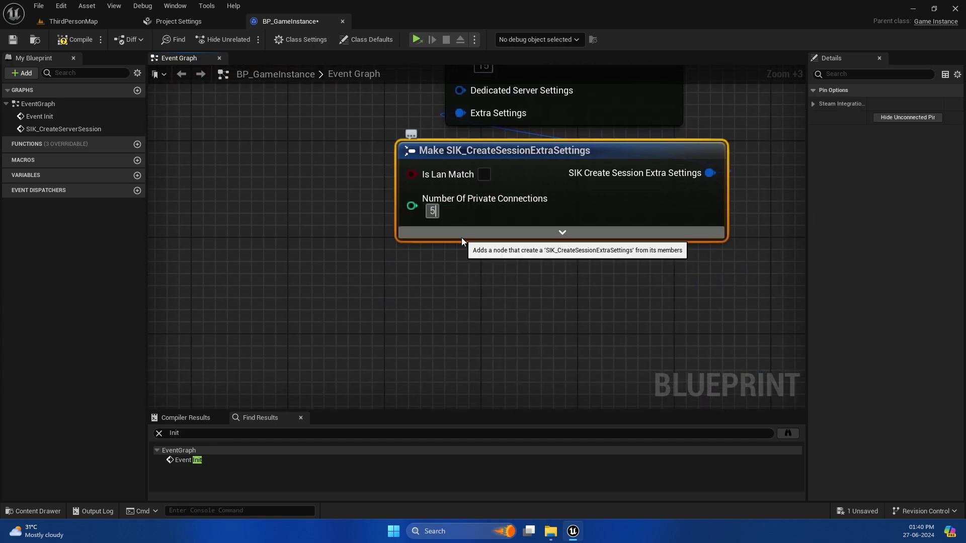
pyautogui.click(461, 235)
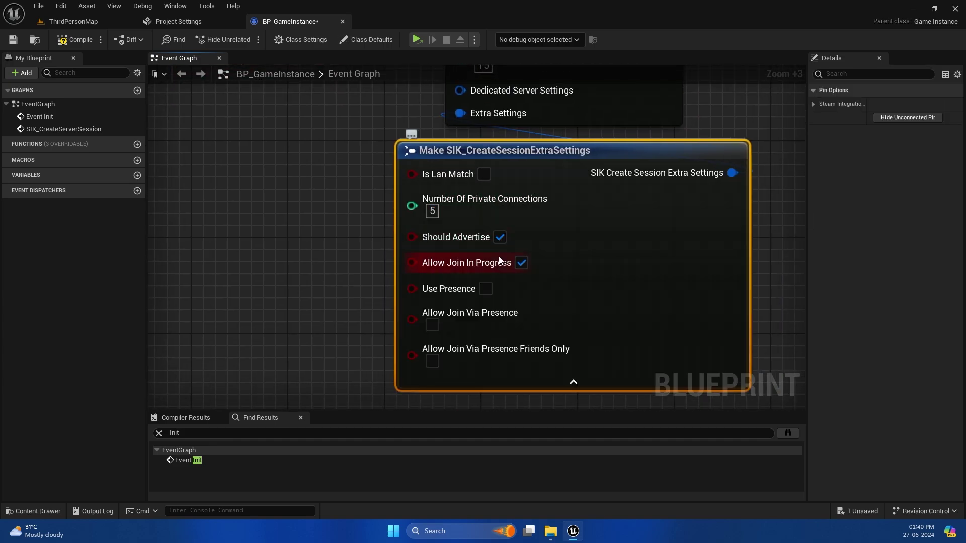
pyautogui.click(503, 384)
# Feed the session node's Dedicated Server Settings from a Make SIKDedicatedServerSettings node, then compile and save the Blueprint.
pyautogui.moveTo(505, 89); pyautogui.dragTo(488, 217, button='right')
pyautogui.moveTo(443, 219); pyautogui.dragTo(267, 216)
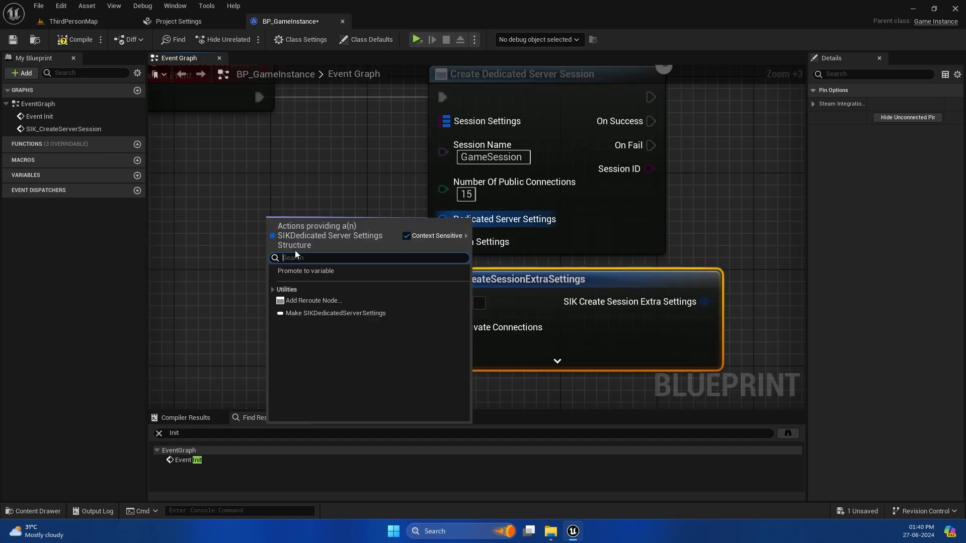
pyautogui.click(353, 300)
pyautogui.moveTo(362, 253); pyautogui.dragTo(401, 242, button='right')
pyautogui.moveTo(395, 253); pyautogui.dragTo(255, 236)
pyautogui.moveTo(255, 236); pyautogui.dragTo(333, 245, button='right')
pyautogui.click(308, 270)
pyautogui.moveTo(556, 81); pyautogui.dragTo(365, 138, button='right')
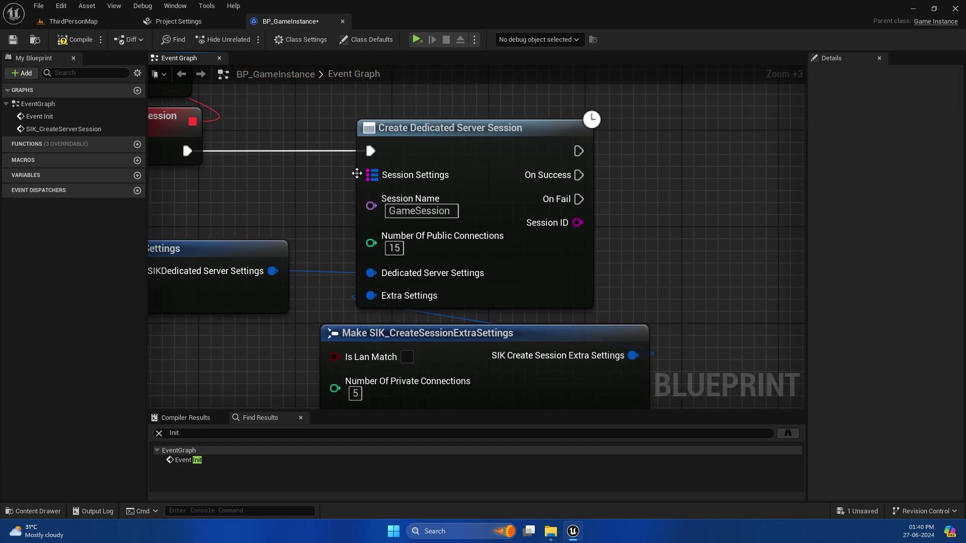
pyautogui.click(69, 40)
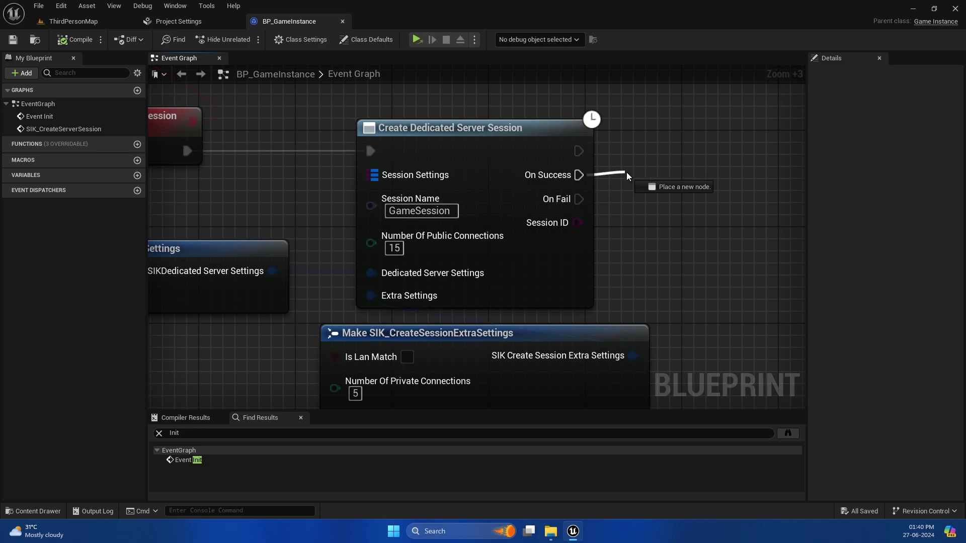
pyautogui.moveTo(628, 175); pyautogui.dragTo(715, 177)
pyautogui.write('exec')
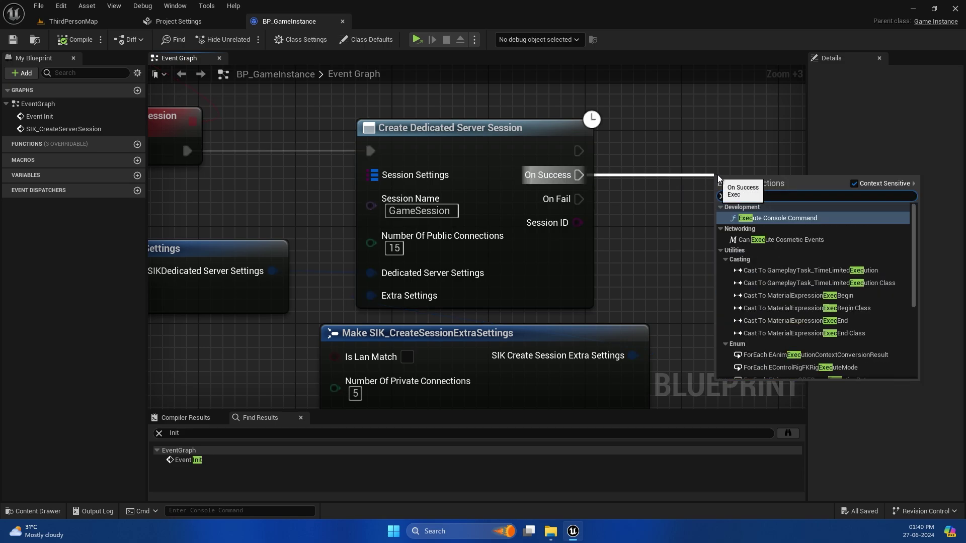
pyautogui.press('Escape')
pyautogui.scroll(-6, 732, 160)
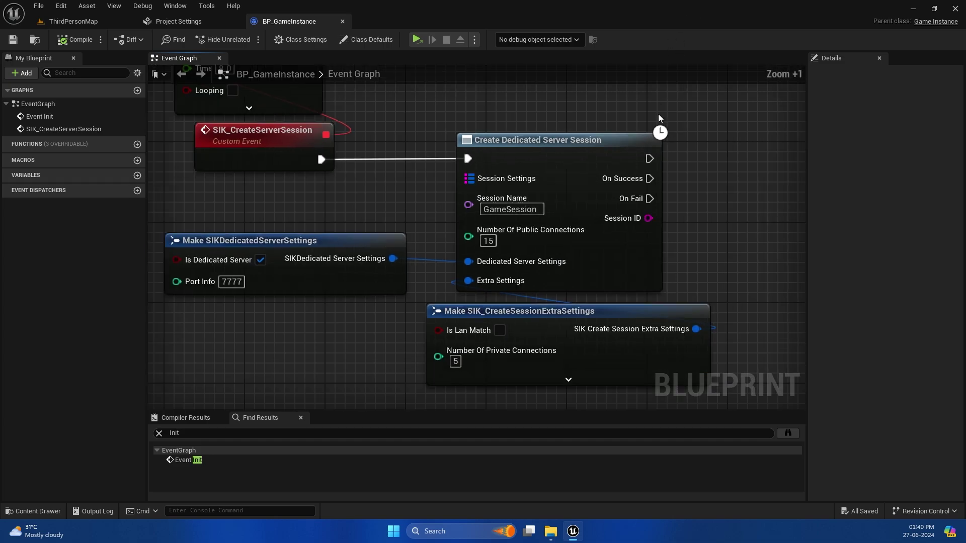
pyautogui.scroll(3, 521, 152)
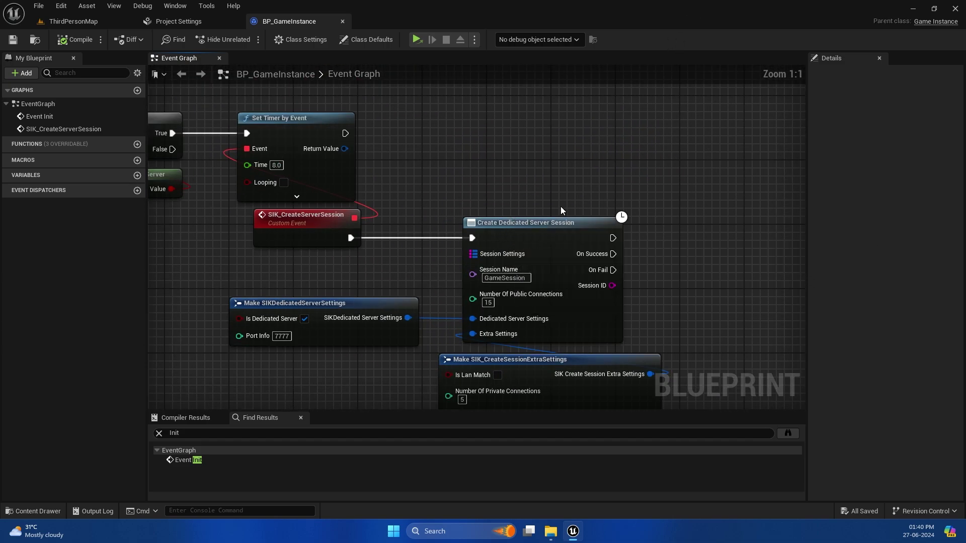
pyautogui.scroll(2, 662, 278)
pyautogui.moveTo(662, 281); pyautogui.dragTo(569, 194, button='right')
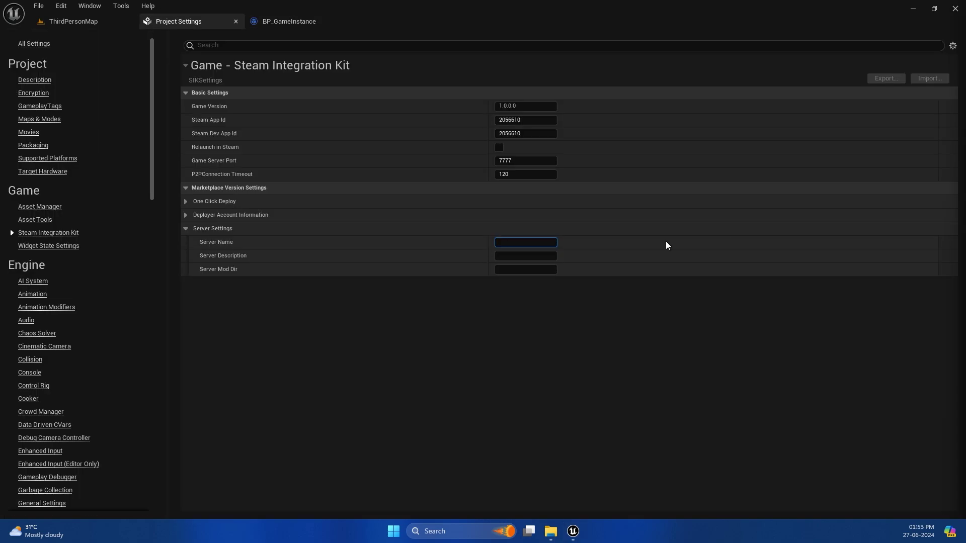
# Set both the Server Name and Server Description to OperationSparrow in the Steam Integration Kit project settings.
pyautogui.click(523, 243)
pyautogui.write('Open')
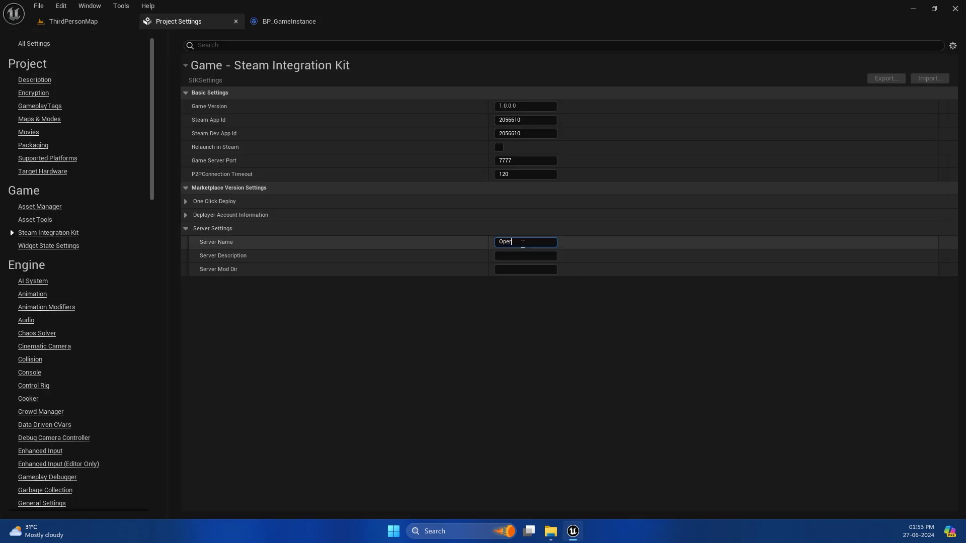
pyautogui.write('ation Spaa')
pyautogui.press('BackSpace')
pyautogui.press('BackSpace')
pyautogui.write('arrow')
pyautogui.click(524, 255)
pyautogui.write('OperationSparrow')
pyautogui.press('Return')
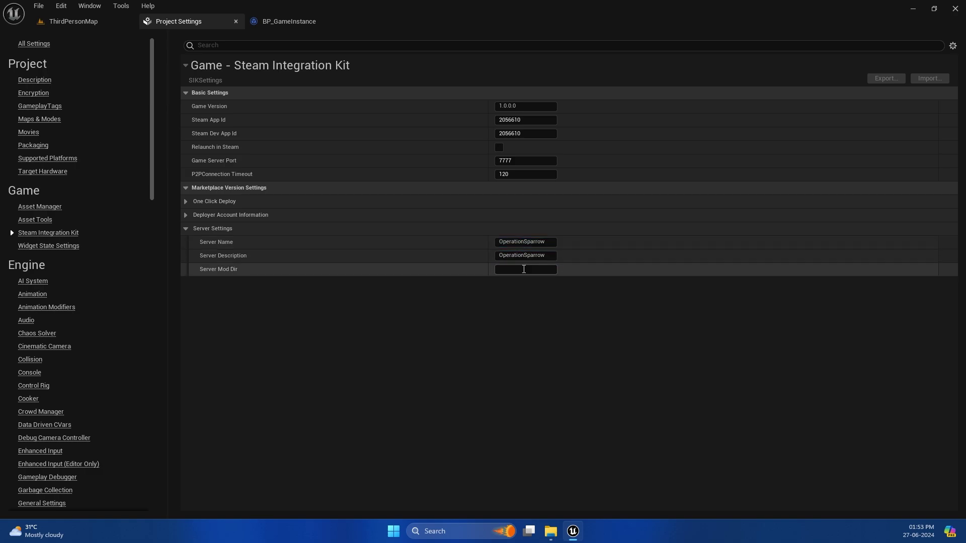
# Package the project for Windows with the SIKVideo1Server build target into the chosen output folder, and show the packaging output log.
pyautogui.click(74, 21)
pyautogui.click(347, 38)
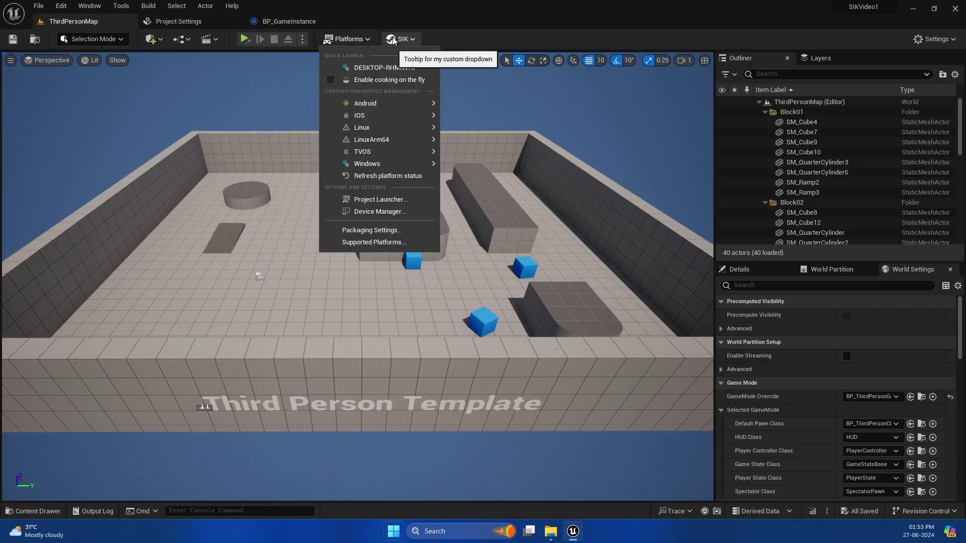
pyautogui.click(394, 40)
pyautogui.click(348, 39)
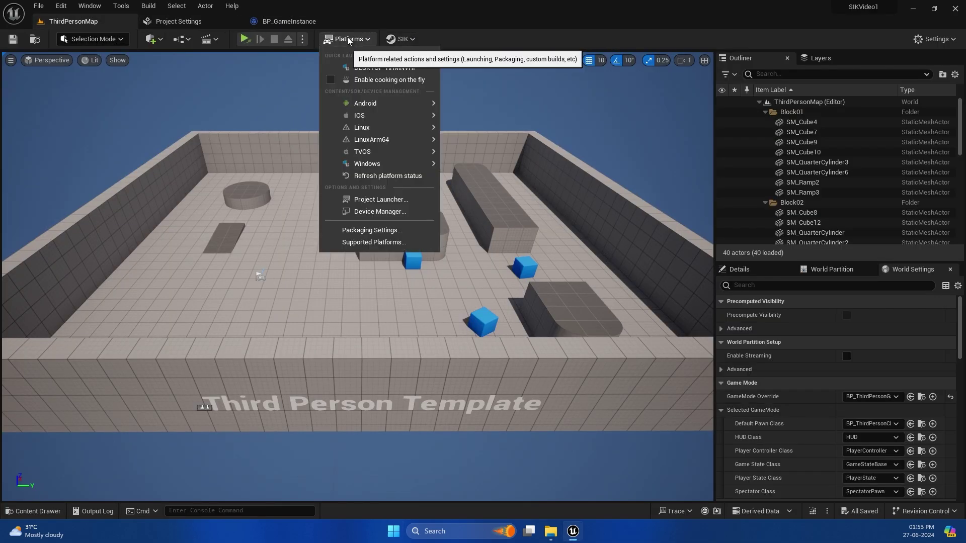
pyautogui.moveTo(371, 166)
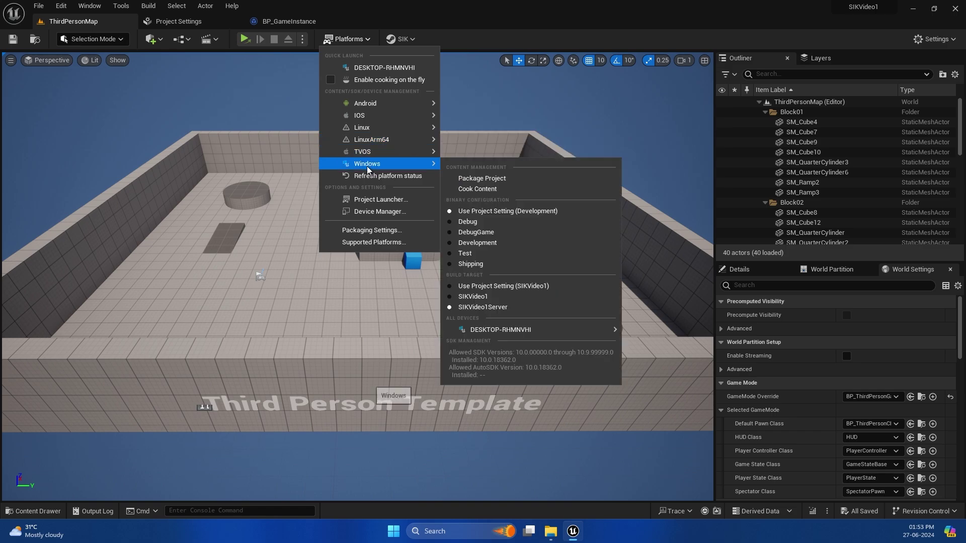
pyautogui.click(467, 179)
pyautogui.click(514, 408)
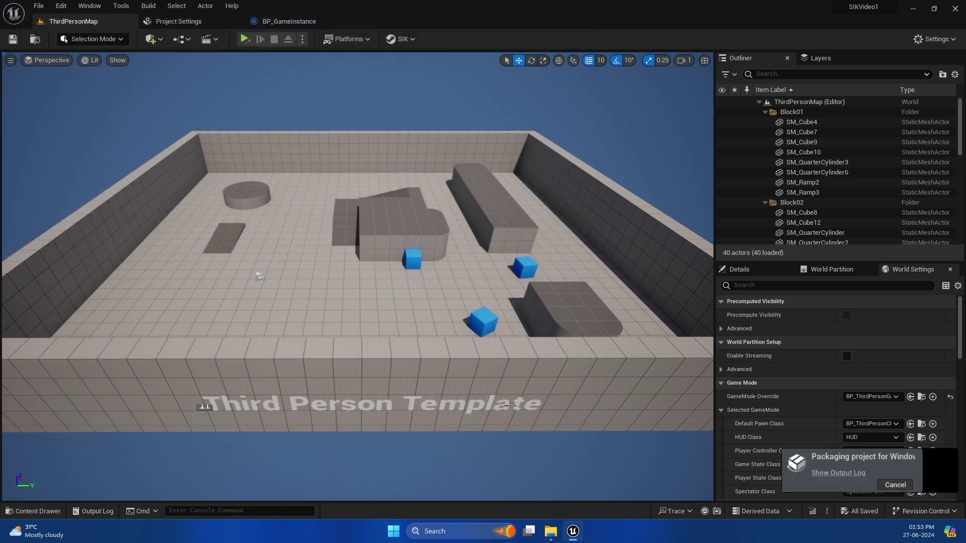
pyautogui.click(837, 473)
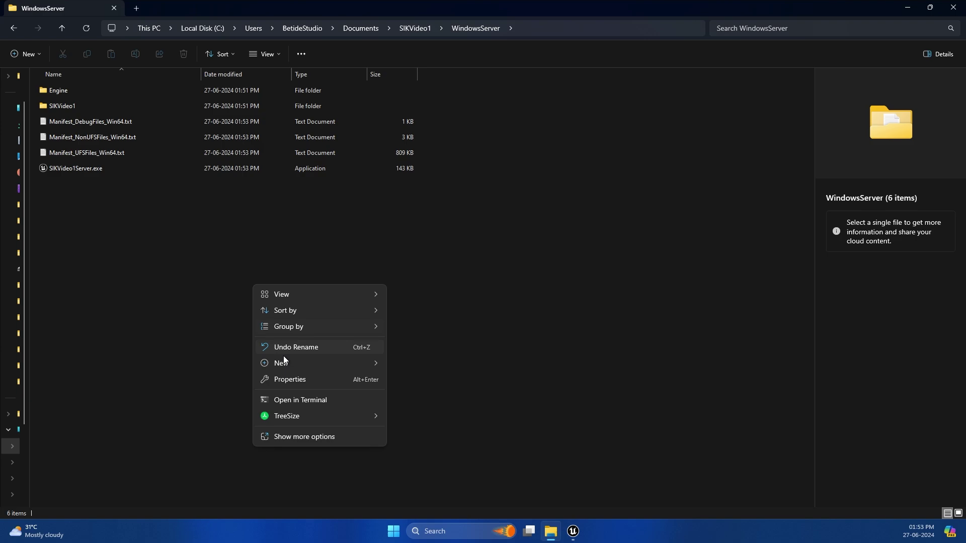
# Create a new text document named steamappid.txt in the packaged WindowsServer folder.
pyautogui.moveTo(284, 362)
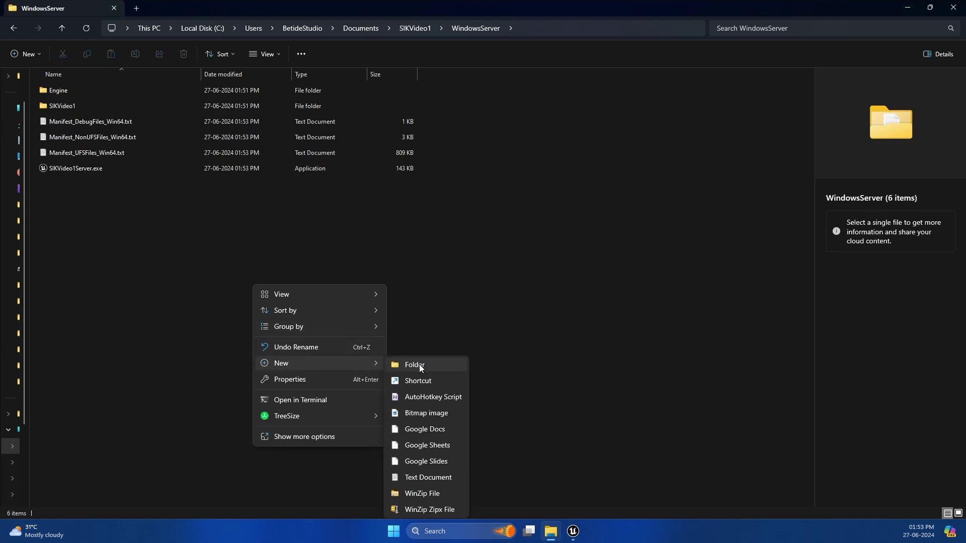
pyautogui.click(439, 478)
pyautogui.write('st')
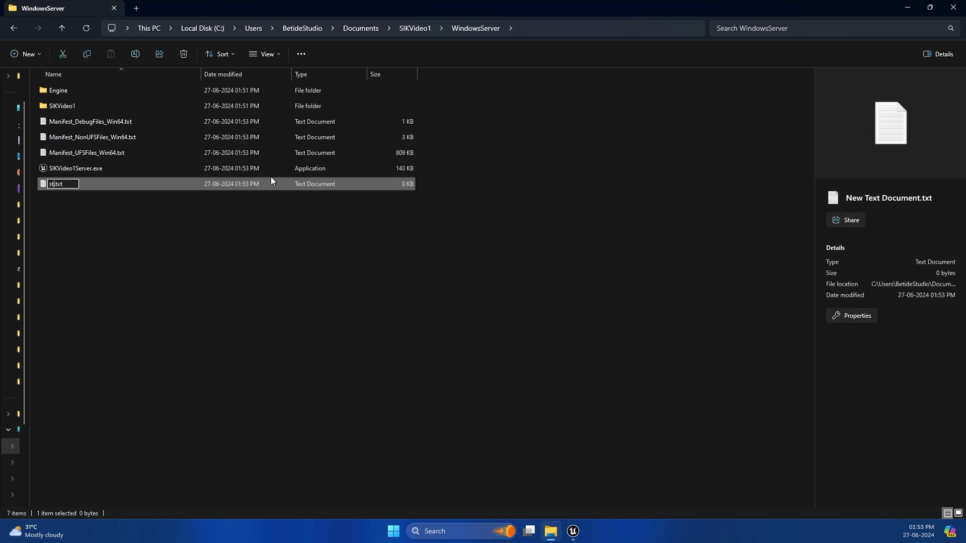
pyautogui.write('eamappid')
pyautogui.press('Return')
pyautogui.press('Return')
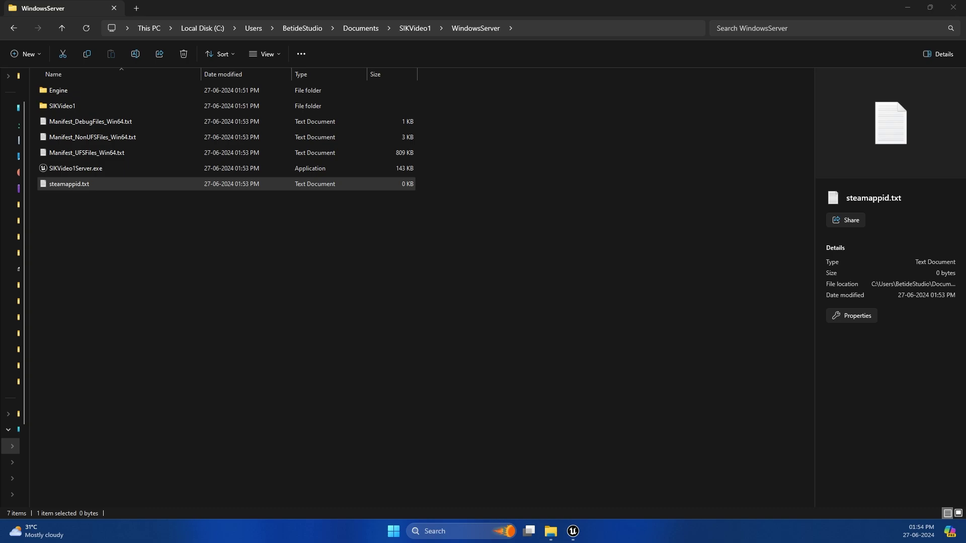
# Check the Steam App Id in the Steam Integration Kit project settings, then return to the WindowsServer folder.
pyautogui.click(573, 532)
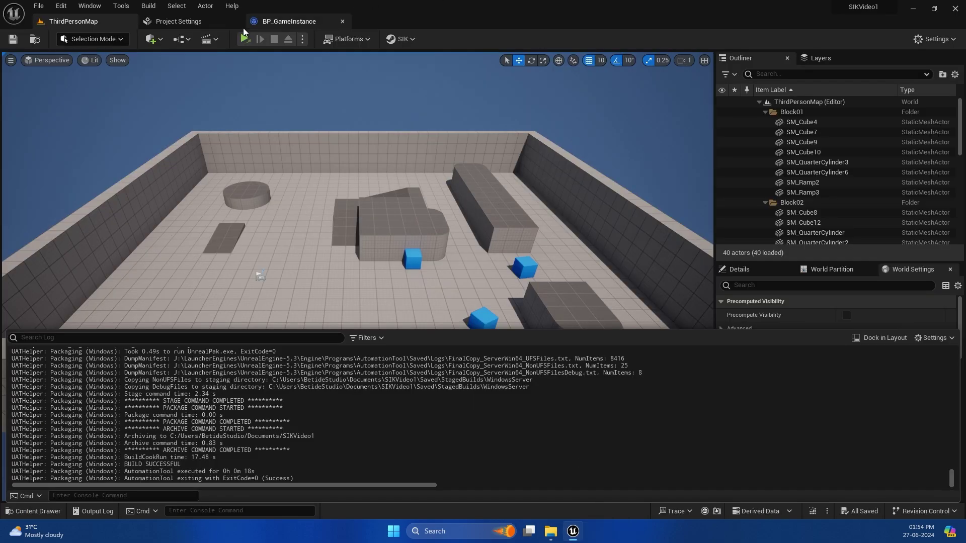
pyautogui.click(241, 25)
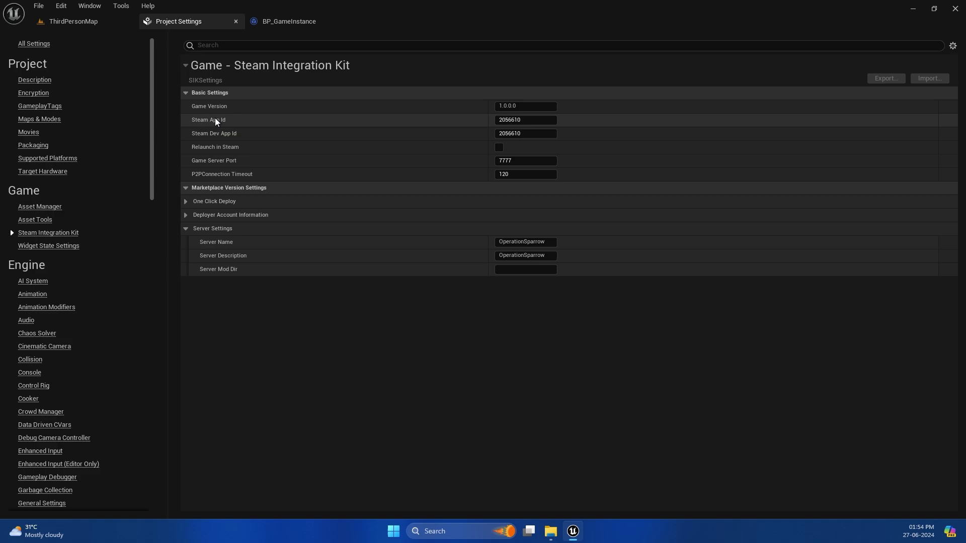
pyautogui.click(913, 9)
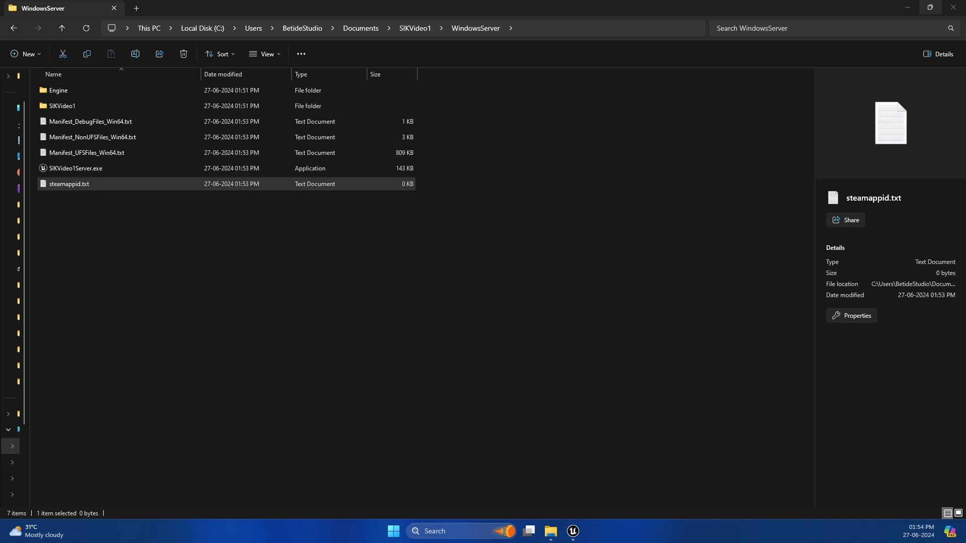
# Rename steamappid.txt as steam_appid.txt and save the Steam App Id 2056610 from the project settings in it.
pyautogui.rightClick(134, 184)
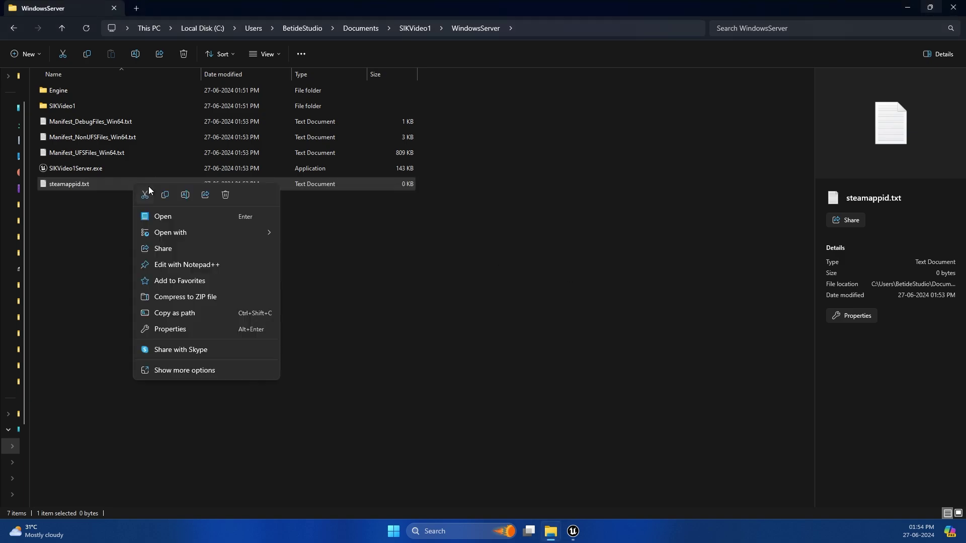
pyautogui.click(185, 195)
pyautogui.press('Home')
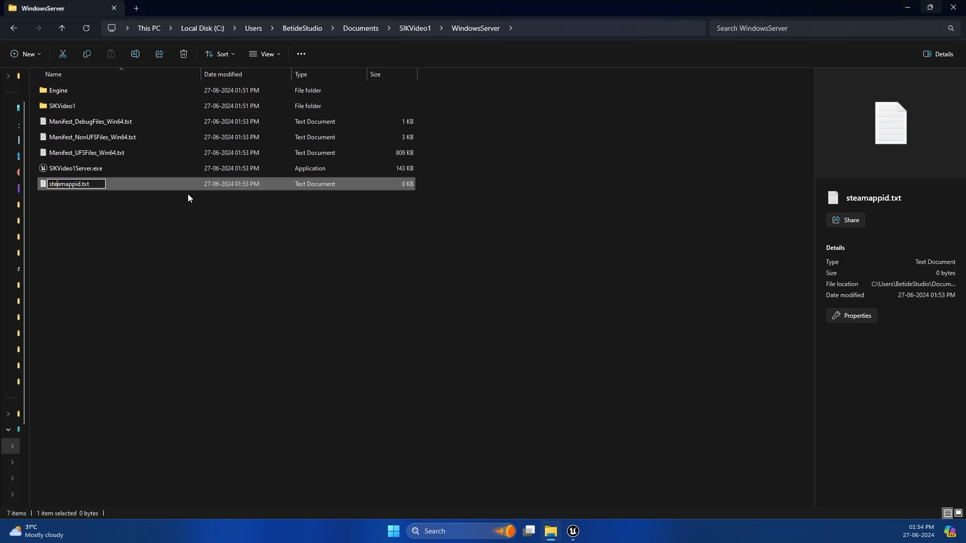
pyautogui.write('_')
pyautogui.press('Return')
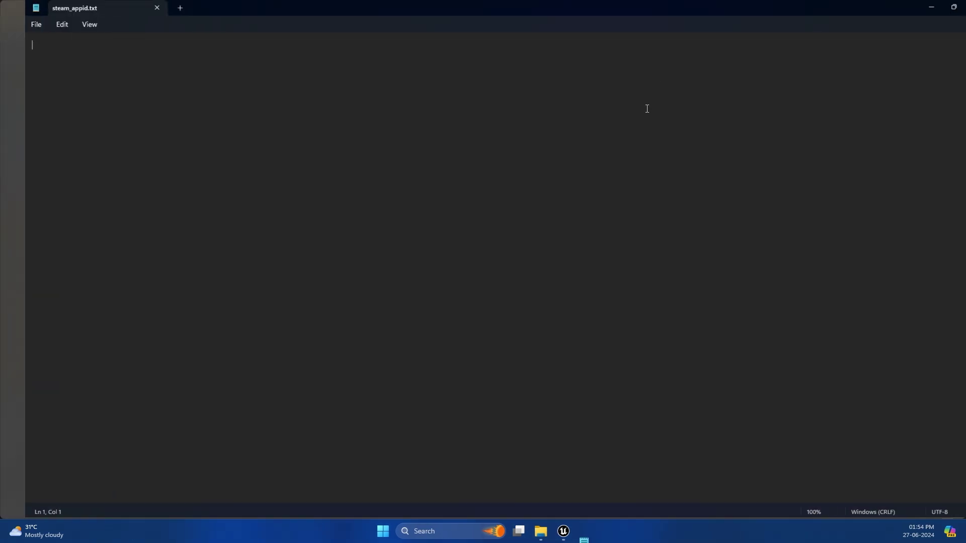
pyautogui.click(562, 533)
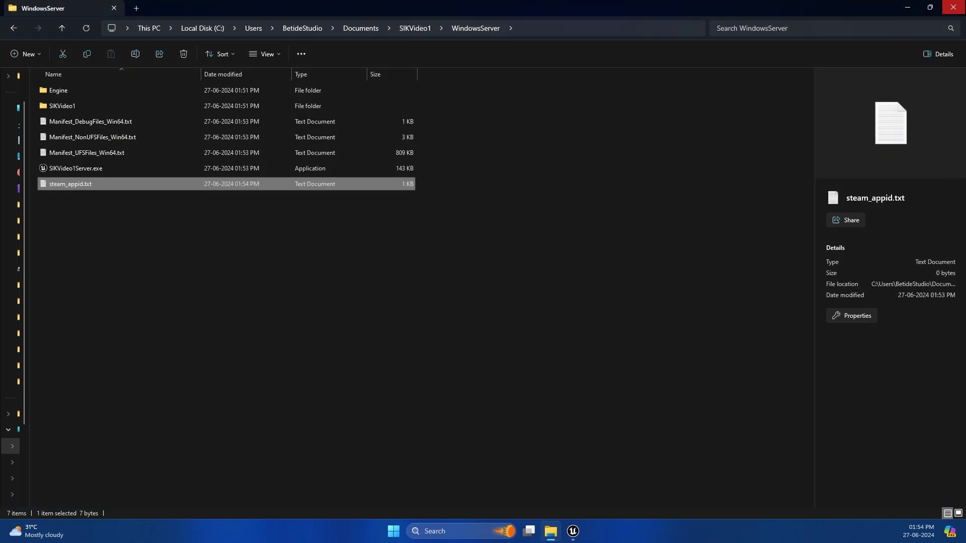
# Open the packaged server's SIKVideo1/Binaries/Win64 folder and move its window aside to reach the Steam installation folder.
pyautogui.doubleClick(122, 103)
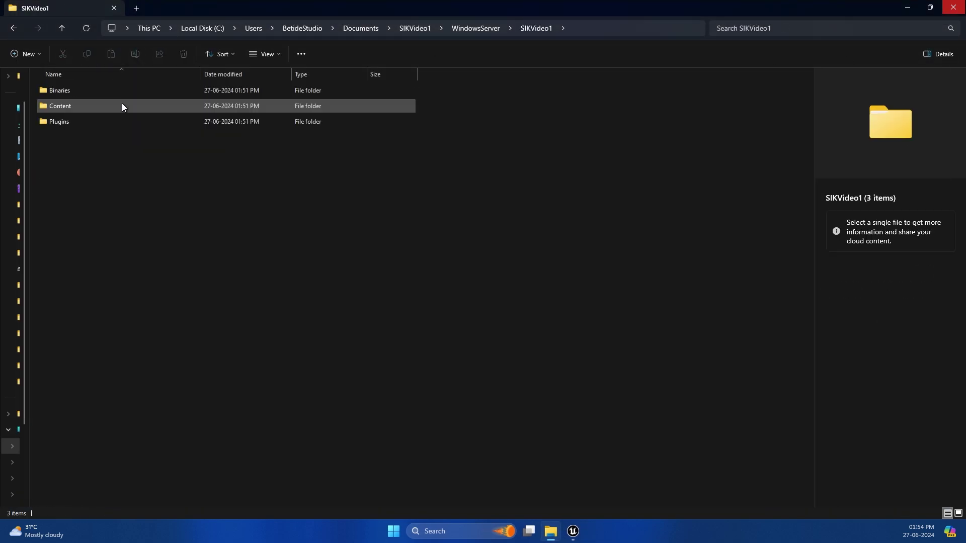
pyautogui.doubleClick(129, 90)
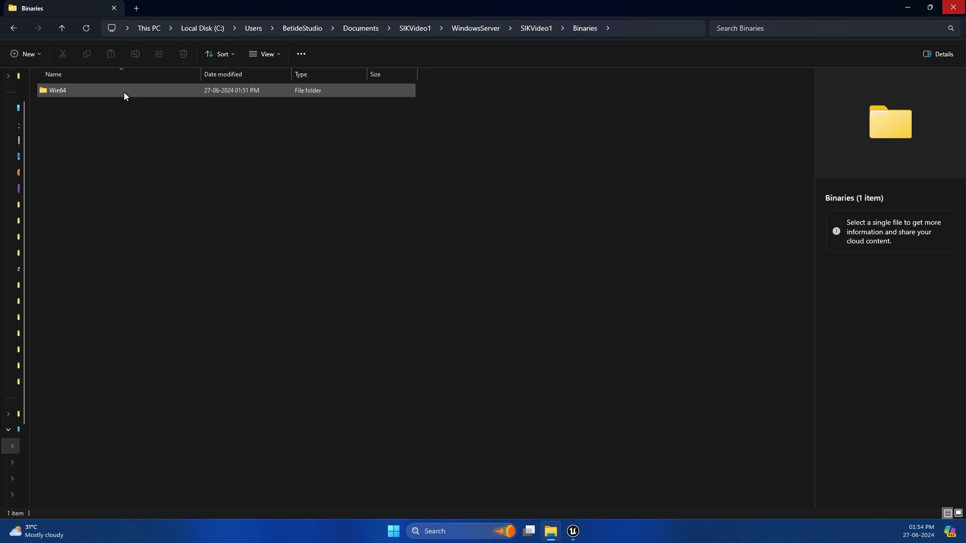
pyautogui.click(96, 92)
pyautogui.doubleClick(97, 93)
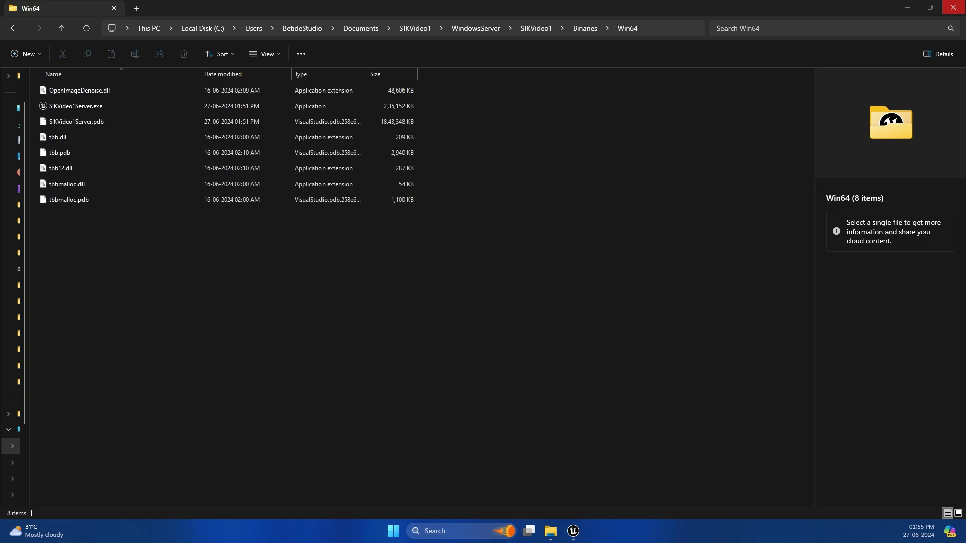
pyautogui.moveTo(964, 310); pyautogui.dragTo(503, 3)
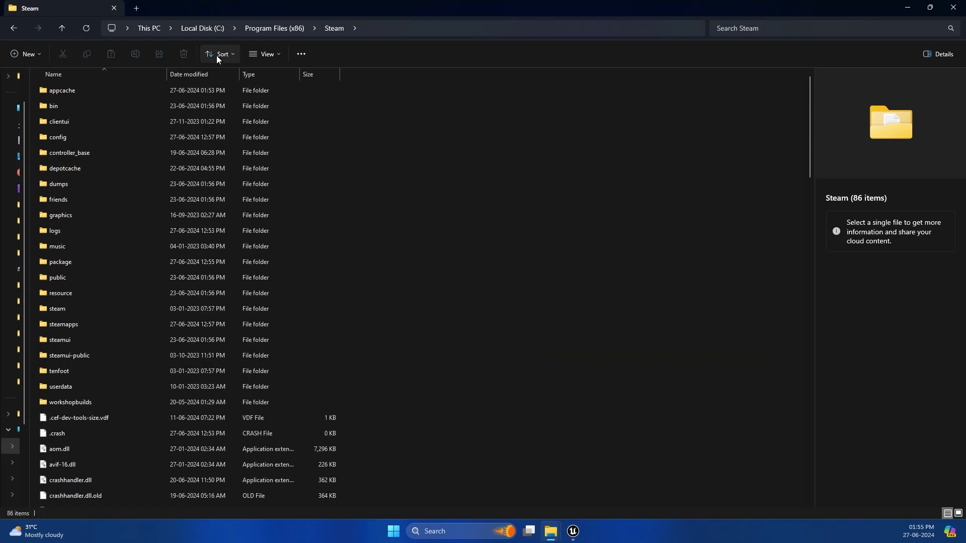
# Copy steamclient.dll and steamclient64.dll from the Steam installation folder.
pyautogui.press('s')
pyautogui.press('s')
pyautogui.press('s')
pyautogui.press('s')
pyautogui.press('s')
pyautogui.press('s')
pyautogui.press('s')
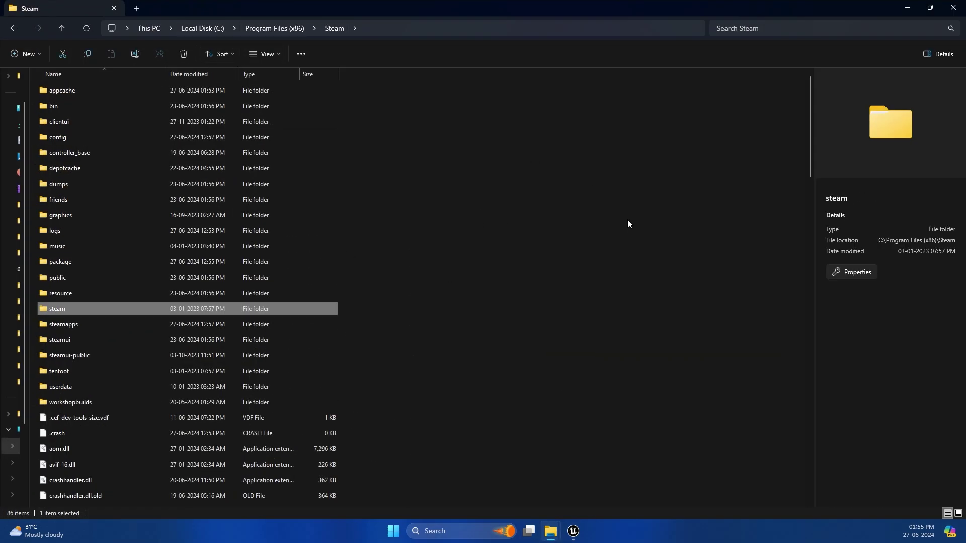
pyautogui.press('s')
pyautogui.press('s')
pyautogui.press('s')
pyautogui.press('s')
pyautogui.press('s')
pyautogui.press('s')
pyautogui.press('s')
pyautogui.press('s')
pyautogui.press('s')
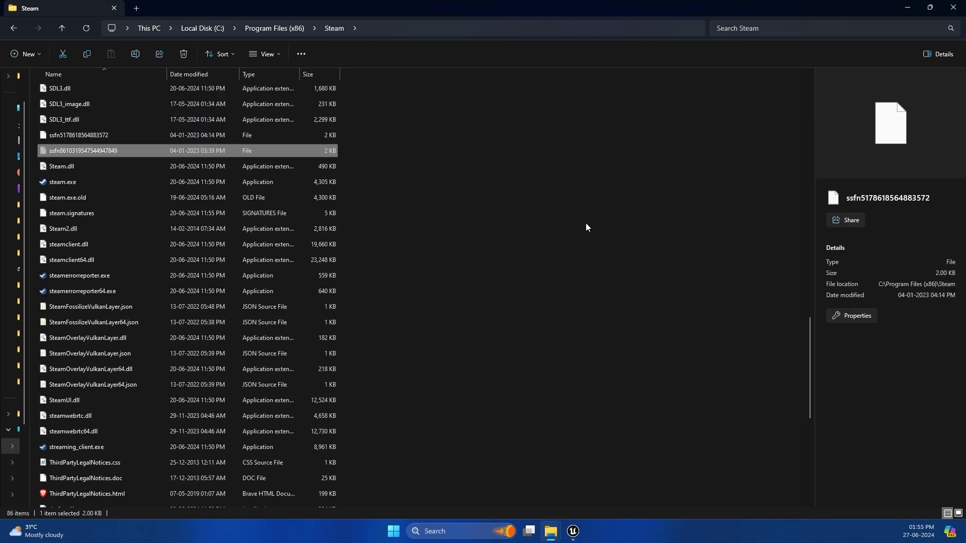
pyautogui.keyDown('ctrl'); pyautogui.click(210, 242); pyautogui.keyUp('ctrl')
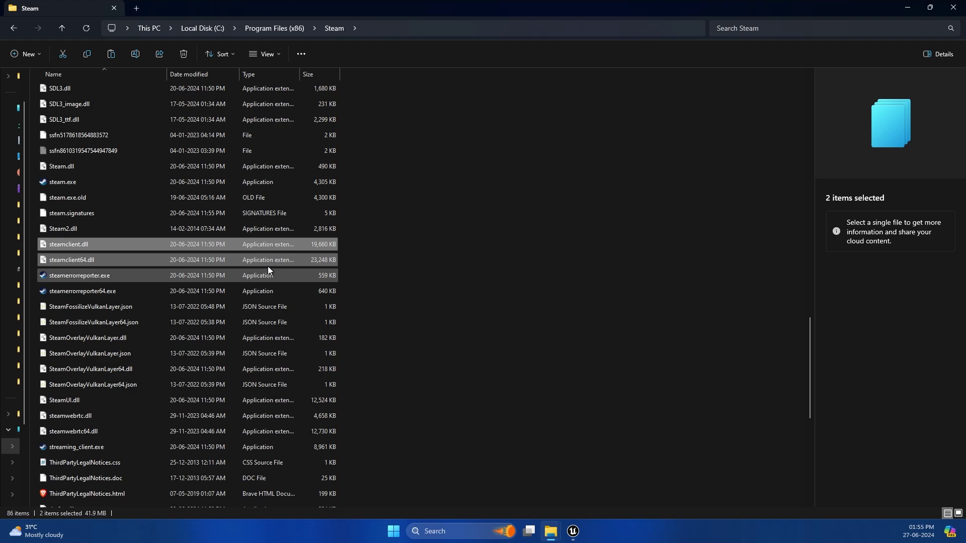
pyautogui.click(903, 9)
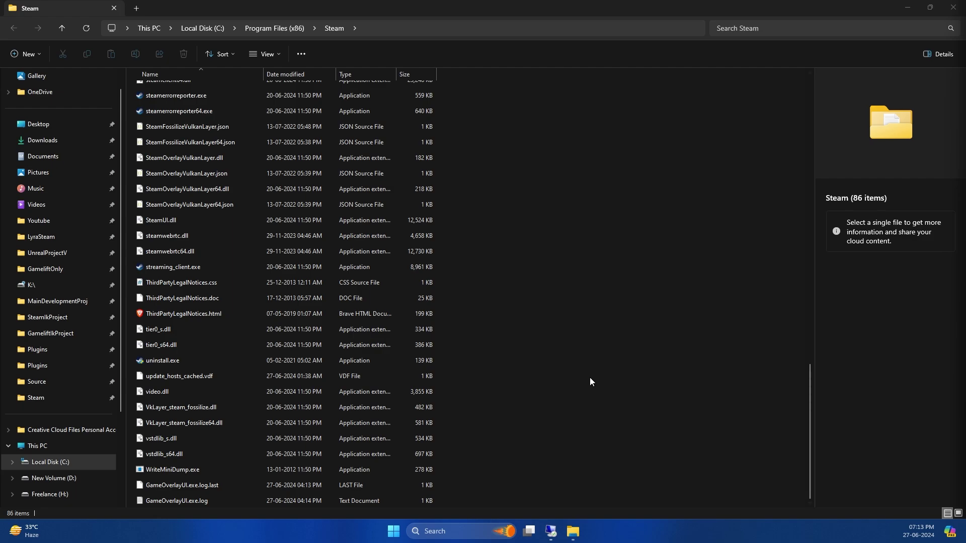
# Copy tier0_s.dll, tier0_s64.dll, vstdlib_s.dll and vstdlib_s64.dll from the Steam installation folder.
pyautogui.click(529, 364)
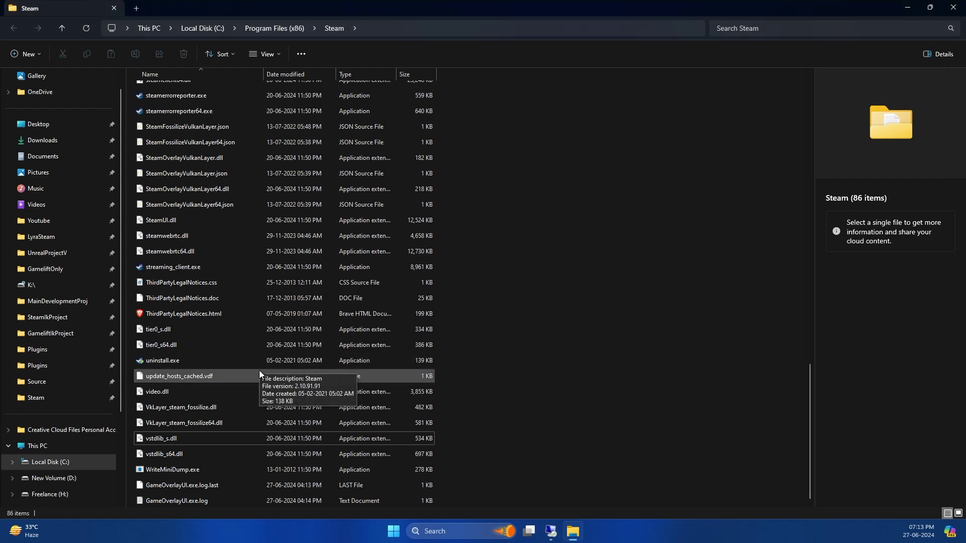
pyautogui.click(189, 455)
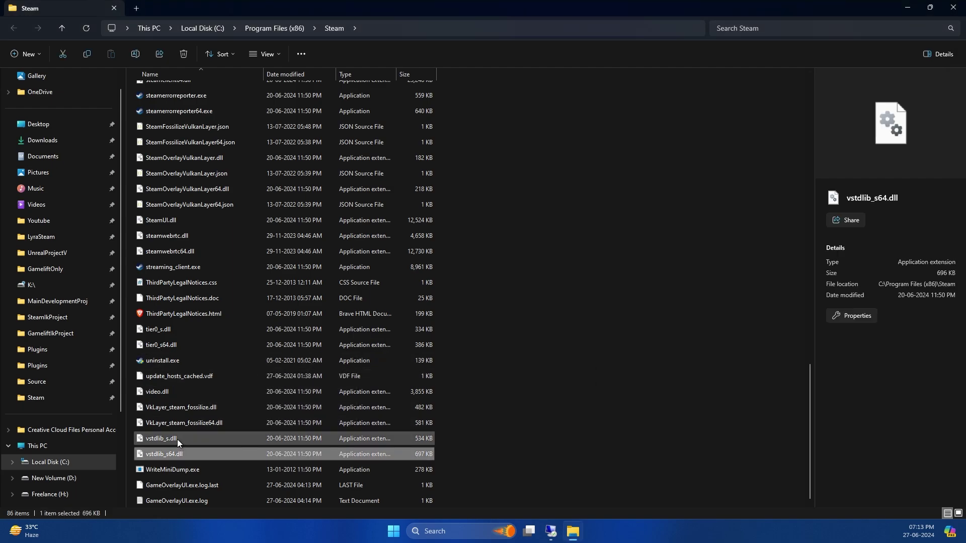
pyautogui.keyDown('ctrl'); pyautogui.click(178, 440); pyautogui.keyUp('ctrl')
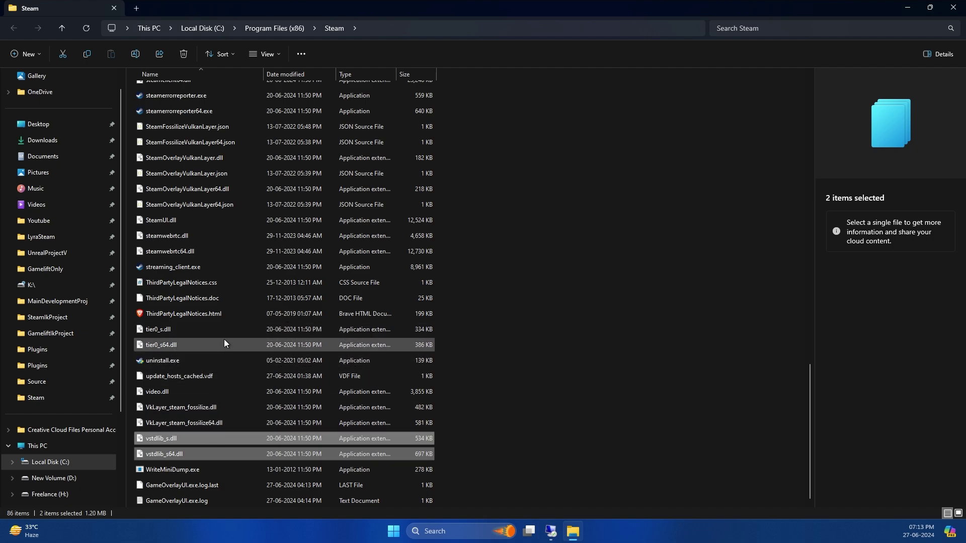
pyautogui.keyDown('ctrl'); pyautogui.click(177, 344); pyautogui.keyUp('ctrl')
pyautogui.keyDown('ctrl'); pyautogui.click(176, 334); pyautogui.keyUp('ctrl')
pyautogui.rightClick(176, 334)
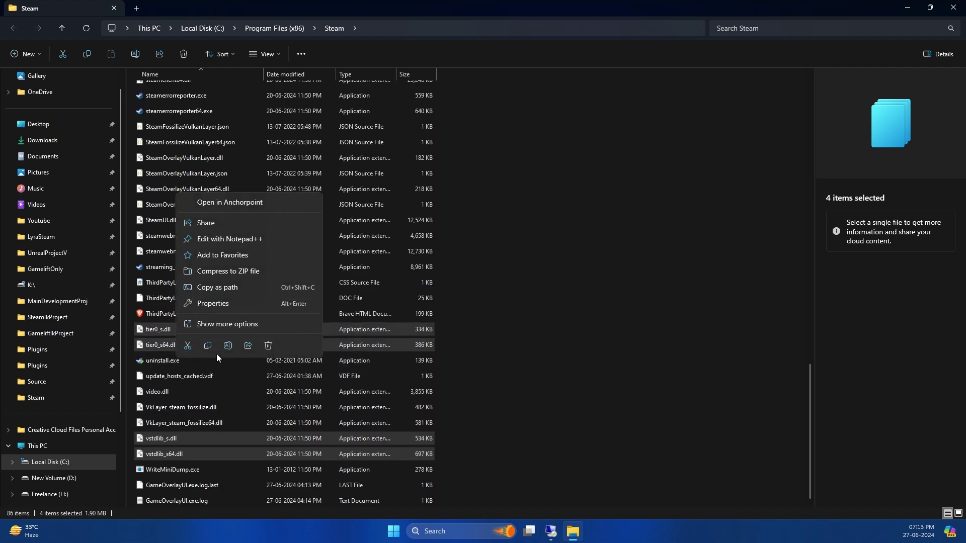
pyautogui.press('Escape')
pyautogui.scroll(7, 222, 368)
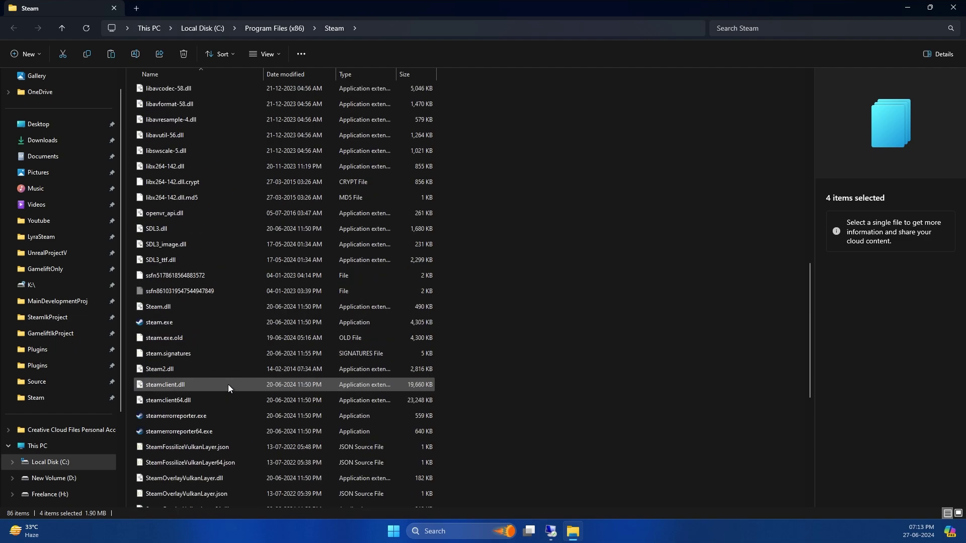
pyautogui.scroll(8, 228, 384)
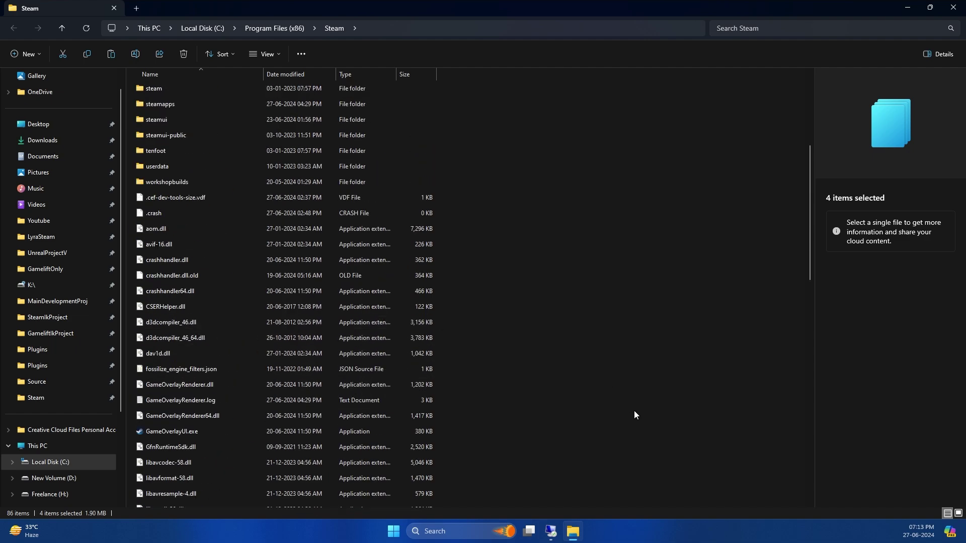
# Paste the four copied tier0 and vstdlib DLLs into the packaged server's Binaries/Win64 folder.
pyautogui.click(573, 532)
pyautogui.hotkey('alt', 'Tab')
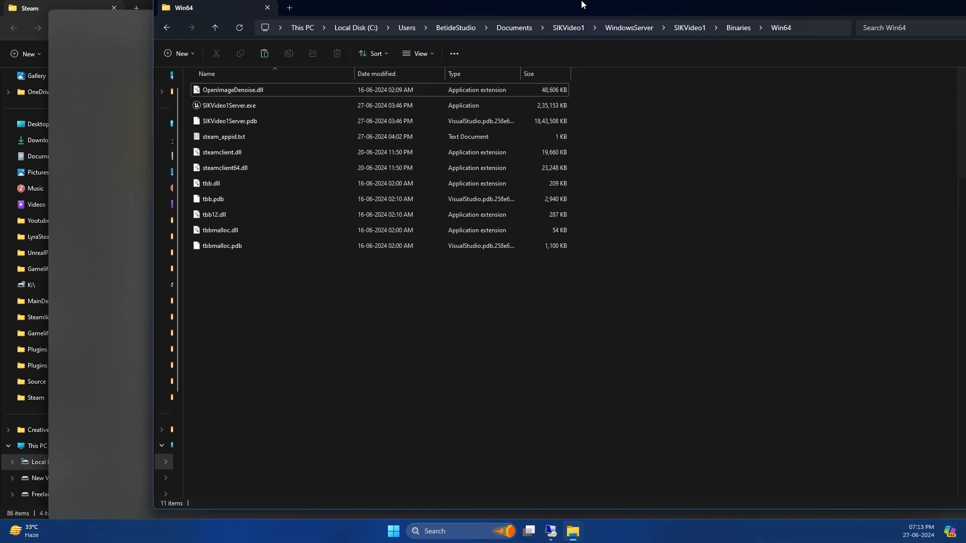
pyautogui.rightClick(98, 277)
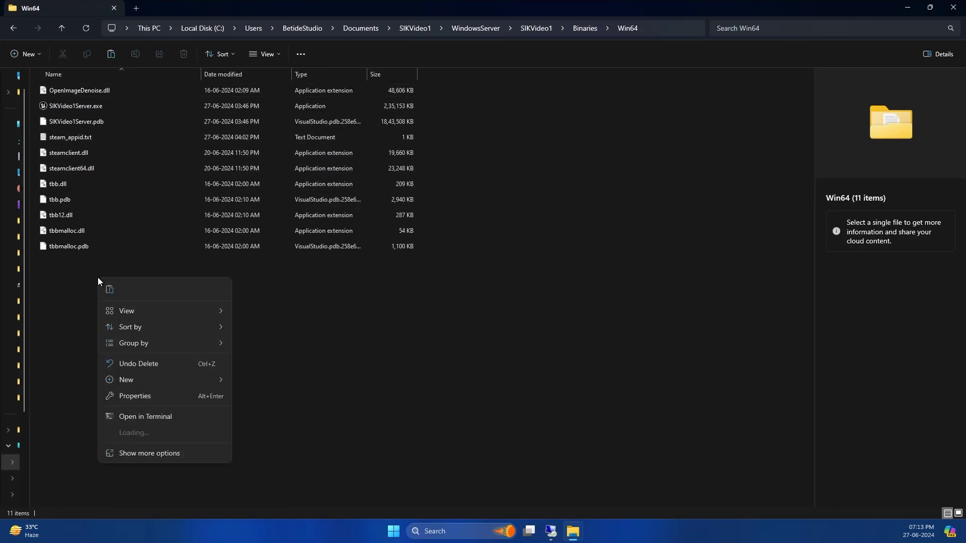
pyautogui.press('Escape')
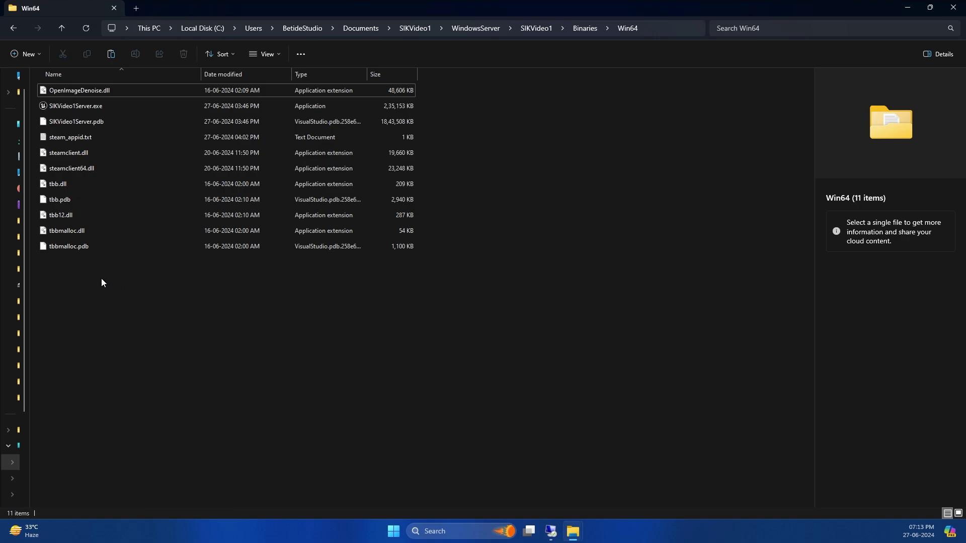
pyautogui.hotkey('ctrl', 'v')
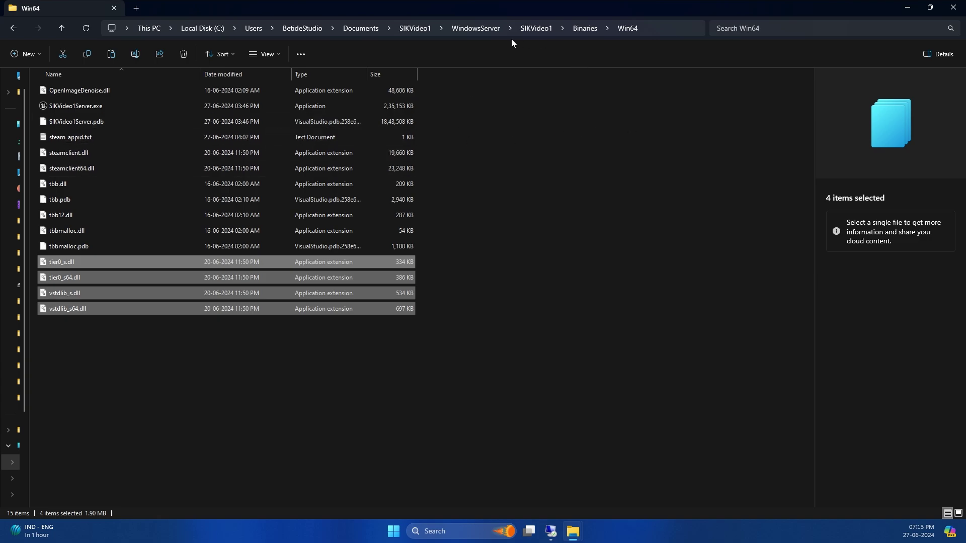
# Return to the packaged WindowsServer folder and open a Command Prompt in it.
pyautogui.click(466, 31)
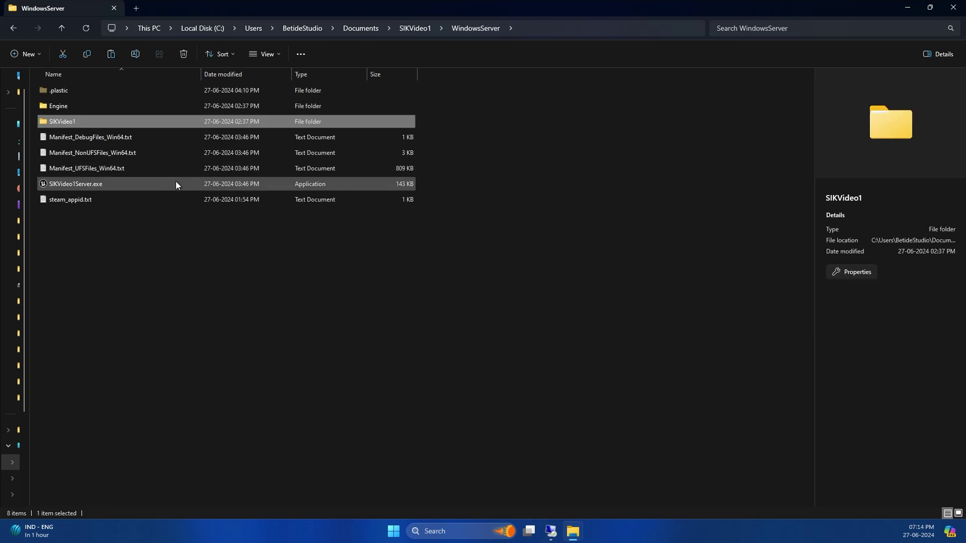
pyautogui.rightClick(176, 184)
pyautogui.rightClick(141, 183)
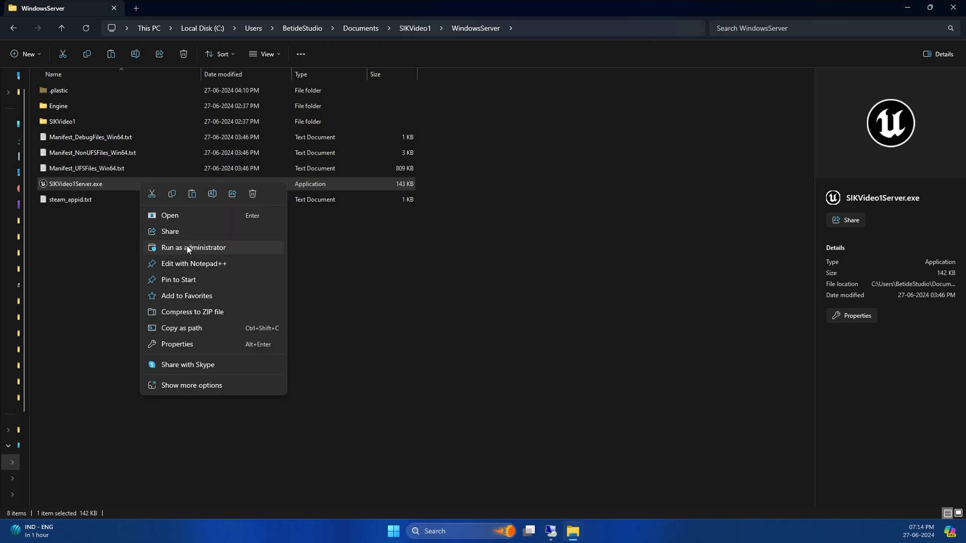
pyautogui.click(212, 194)
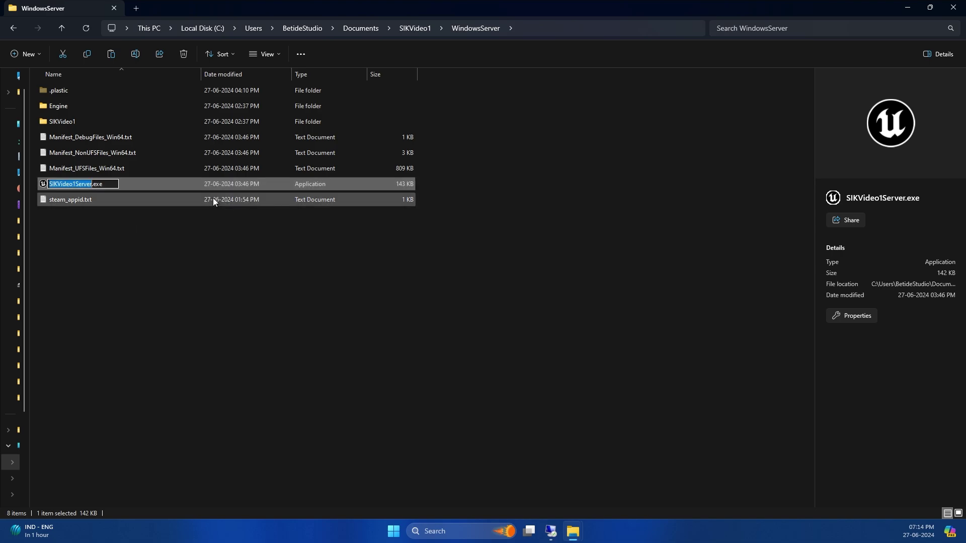
pyautogui.click(467, 200)
pyautogui.click(558, 30)
pyautogui.write('cmd')
pyautogui.press('Return')
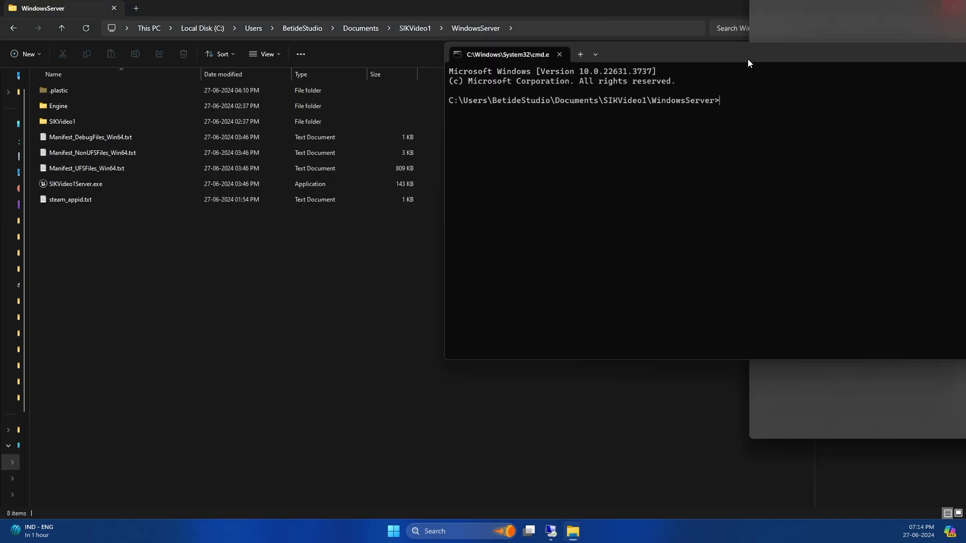
# Run SIKVideo1Server.exe with the -log option and maximize the server's log window.
pyautogui.moveTo(748, 59); pyautogui.dragTo(434, 103)
pyautogui.write('SIKVideo1Server.exe -log')
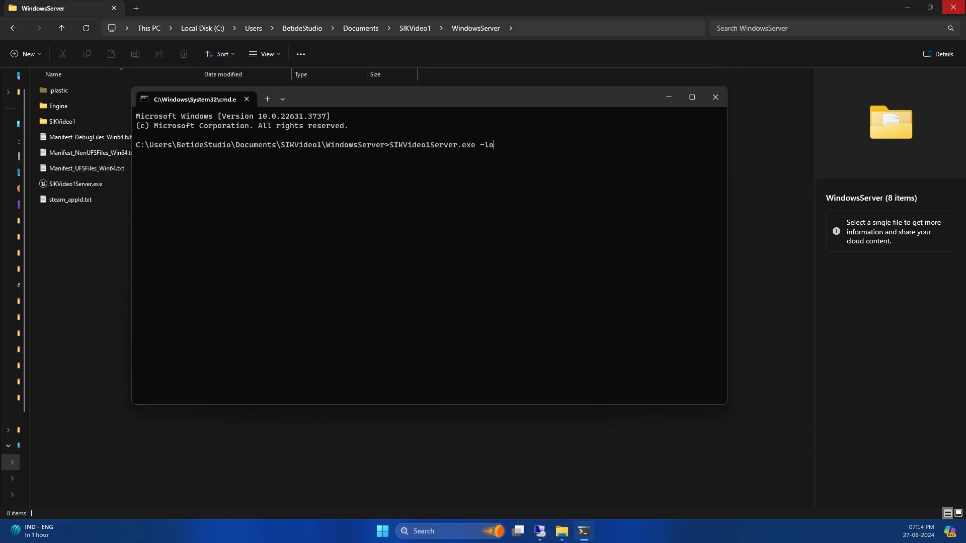
pyautogui.press('Return')
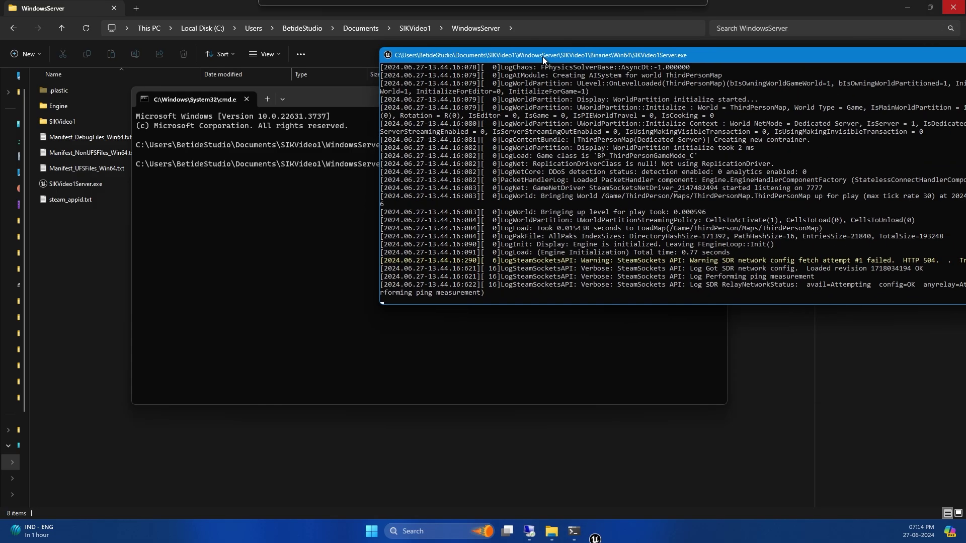
pyautogui.moveTo(539, 58); pyautogui.dragTo(388, 67)
pyautogui.doubleClick(388, 67)
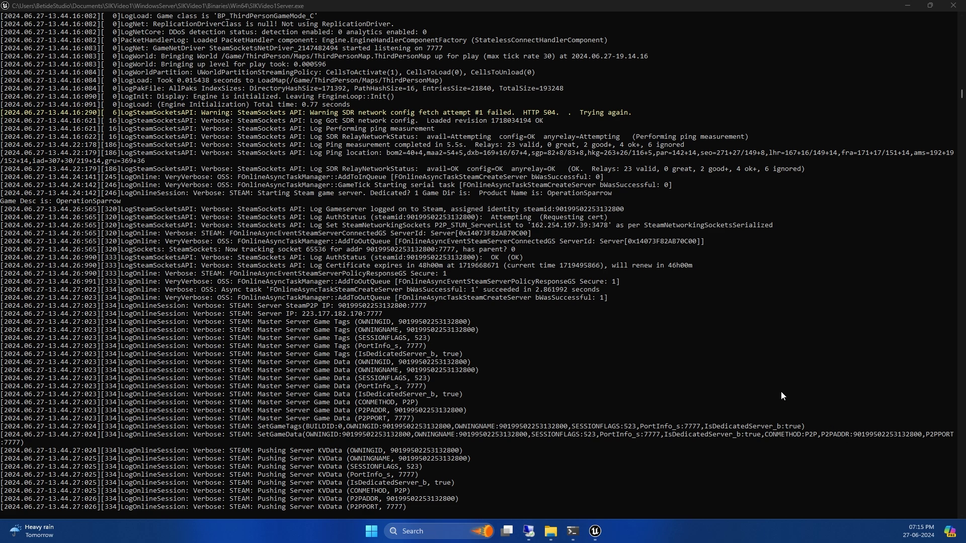
# Launch the SIKVideo1 game in its own window from Unreal Editor and try to start matchmaking.
pyautogui.moveTo(528, 532)
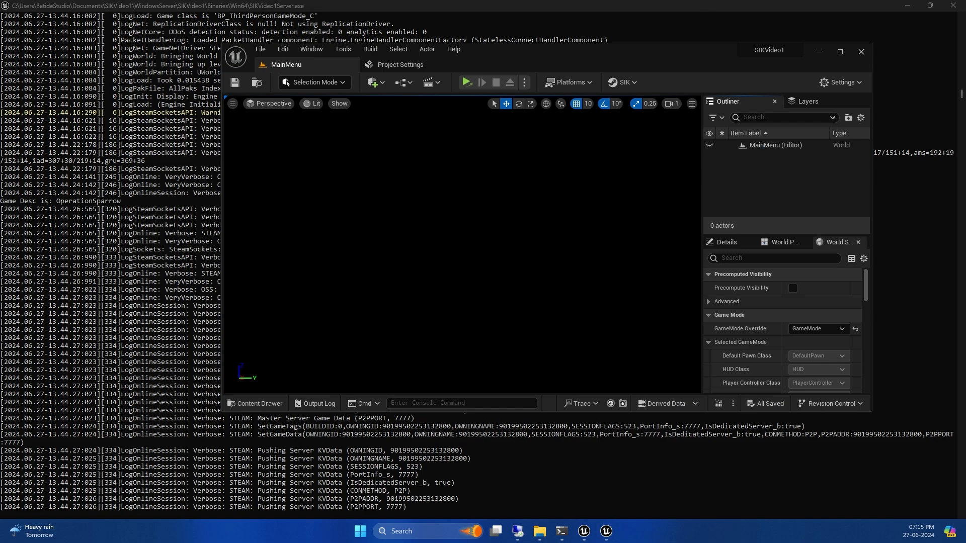
pyautogui.moveTo(801, 78); pyautogui.dragTo(583, 61)
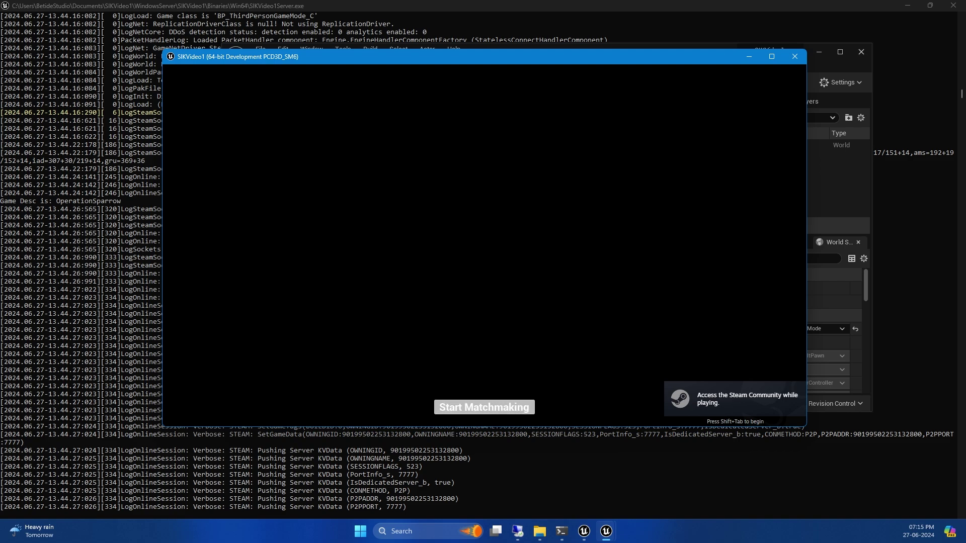
pyautogui.click(505, 406)
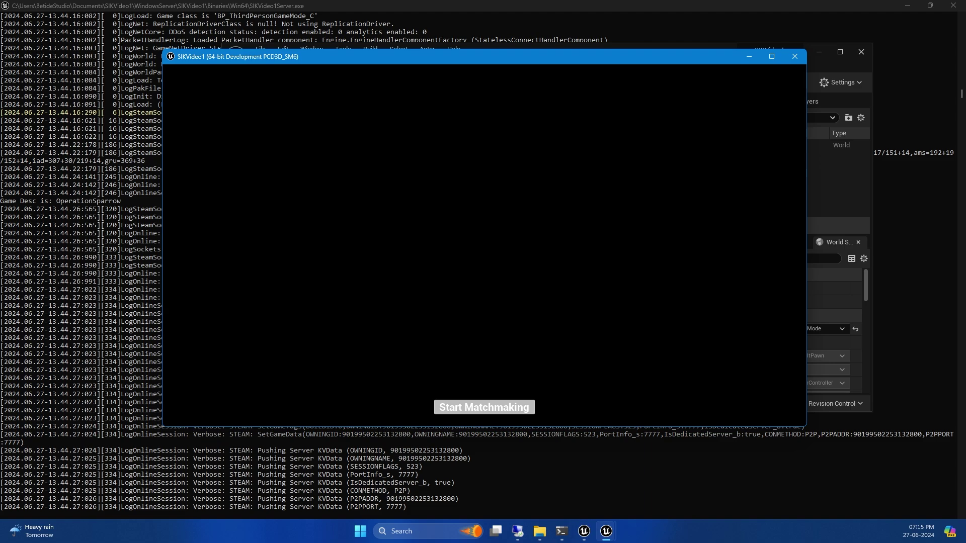
pyautogui.click(492, 405)
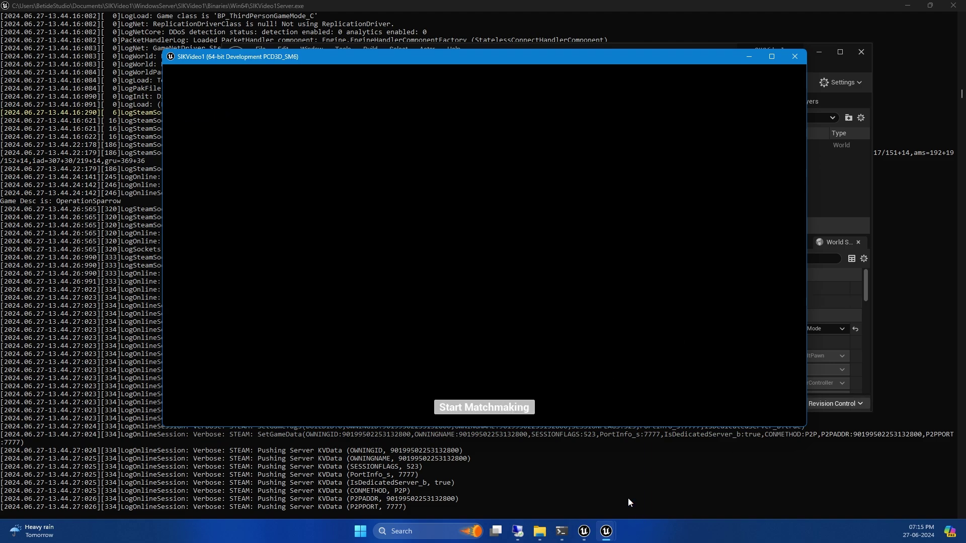
# Copy the server's Steam ID from the P2PADDR entry in the server log and return to the game window.
pyautogui.click(578, 458)
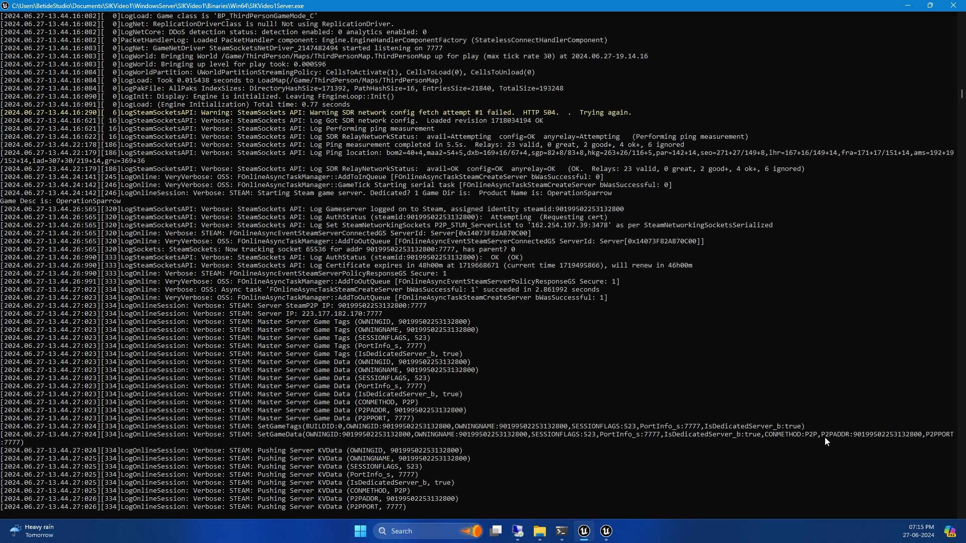
pyautogui.moveTo(855, 436); pyautogui.dragTo(920, 436)
pyautogui.hotkey('ctrl', 'c')
pyautogui.moveTo(606, 533)
pyautogui.click(585, 494)
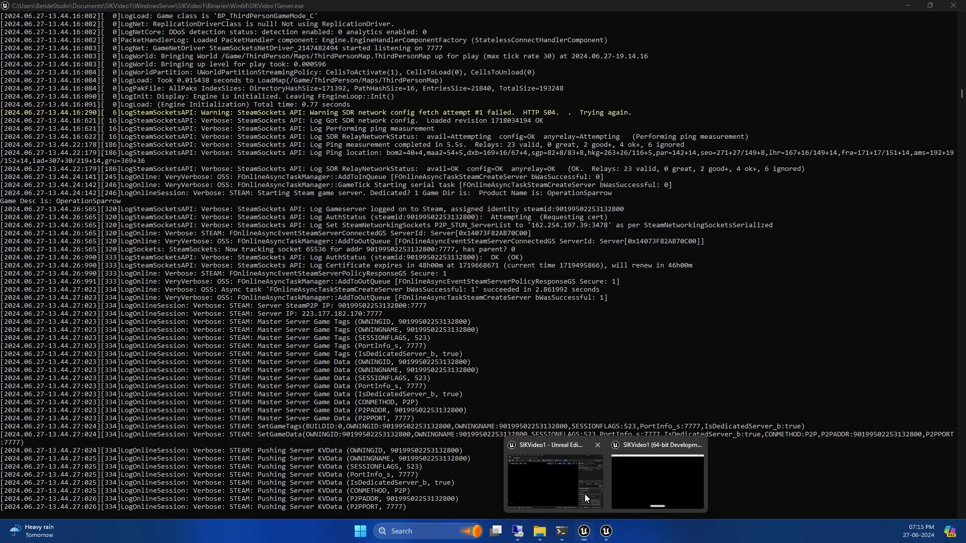
pyautogui.click(657, 481)
pyautogui.moveTo(571, 59); pyautogui.dragTo(607, 70)
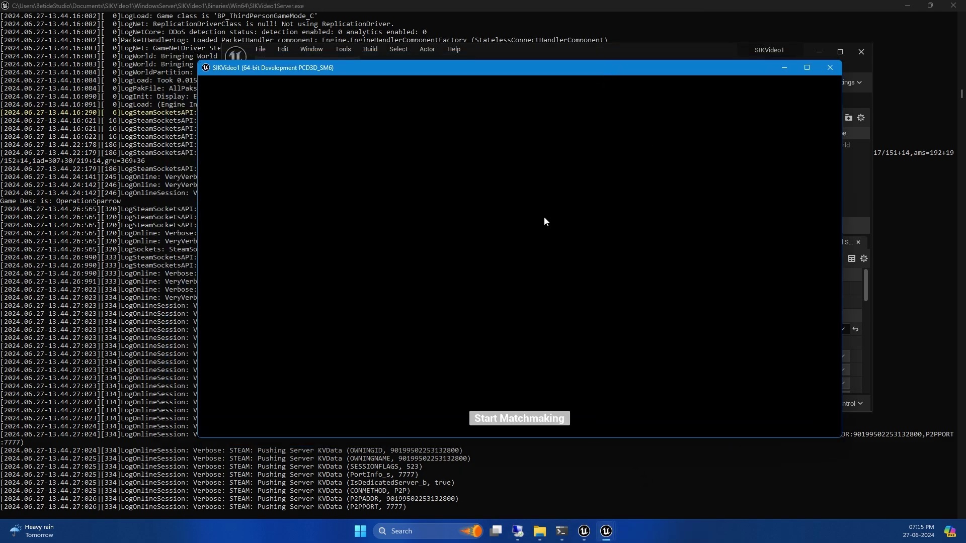
# Connect to the dedicated server from the game console with the command open steam. followed by the copied server Steam ID.
pyautogui.press('`')
pyautogui.write('o')
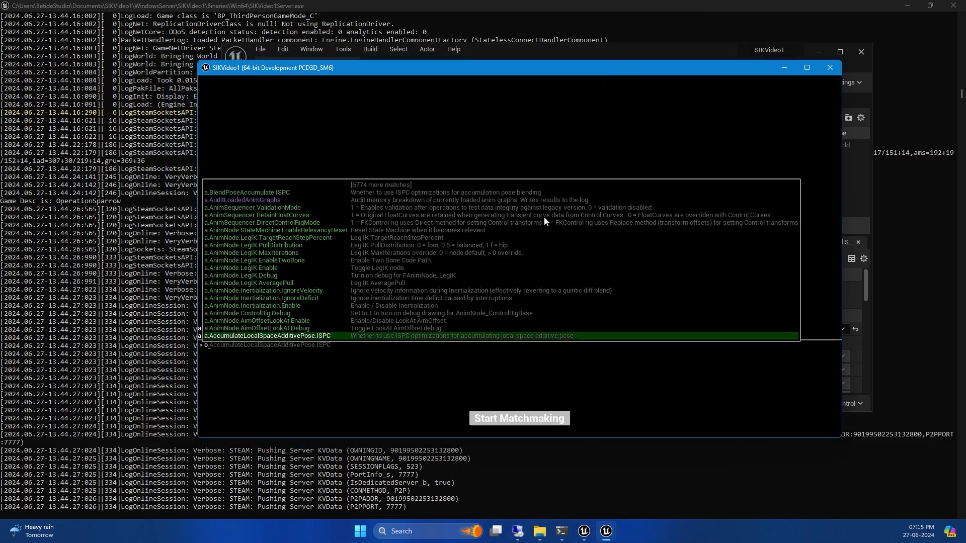
pyautogui.write('pen 90199502253132800')
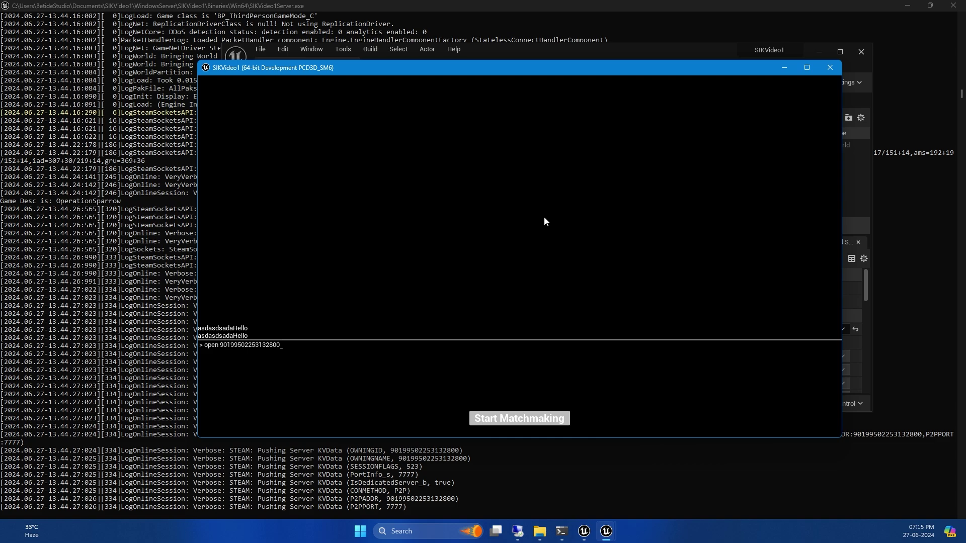
pyautogui.press('BackSpace')
pyautogui.press('BackSpace')
pyautogui.press('BackSpace')
pyautogui.press('BackSpace')
pyautogui.press('BackSpace')
pyautogui.press('BackSpace')
pyautogui.press('BackSpace')
pyautogui.press('BackSpace')
pyautogui.press('BackSpace')
pyautogui.press('BackSpace')
pyautogui.press('BackSpace')
pyautogui.press('BackSpace')
pyautogui.write('ste')
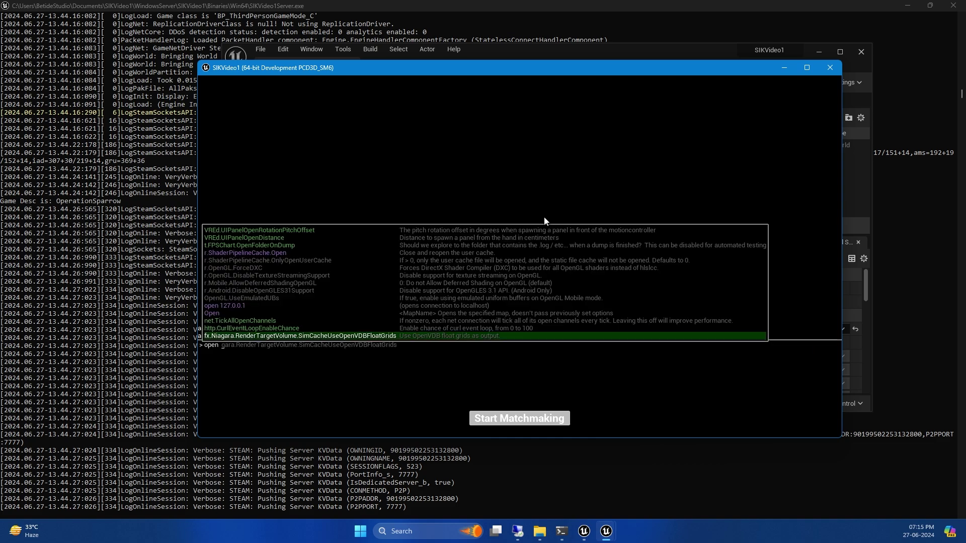
pyautogui.write('a')
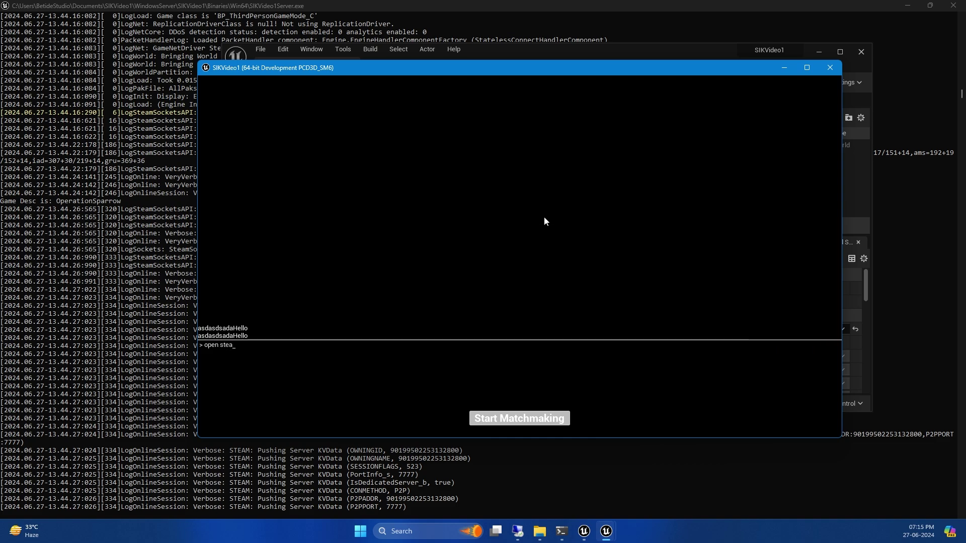
pyautogui.write('m.')
pyautogui.hotkey('ctrl', 'v')
pyautogui.press('Return')
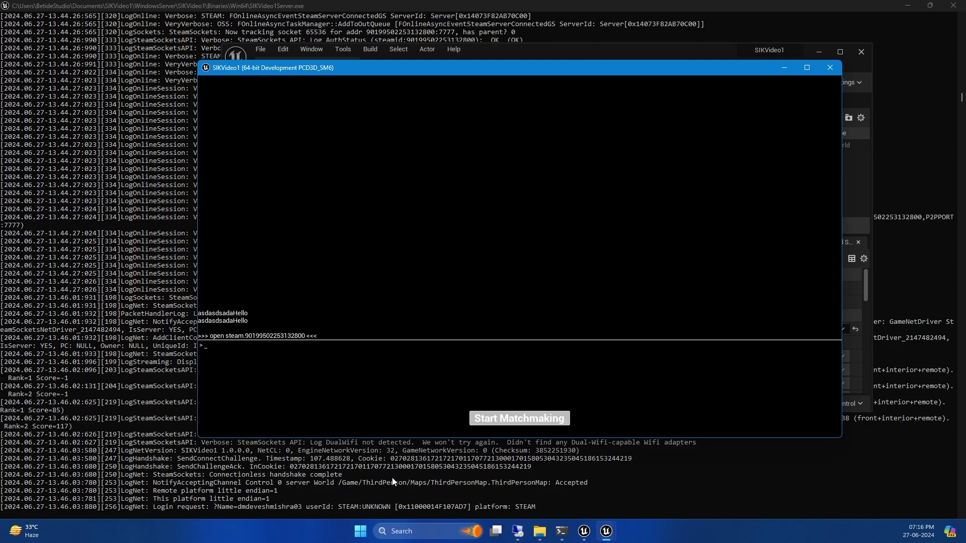
# Run and jump the character around the third-person map to test the connection, and close the game window.
pyautogui.press('w')
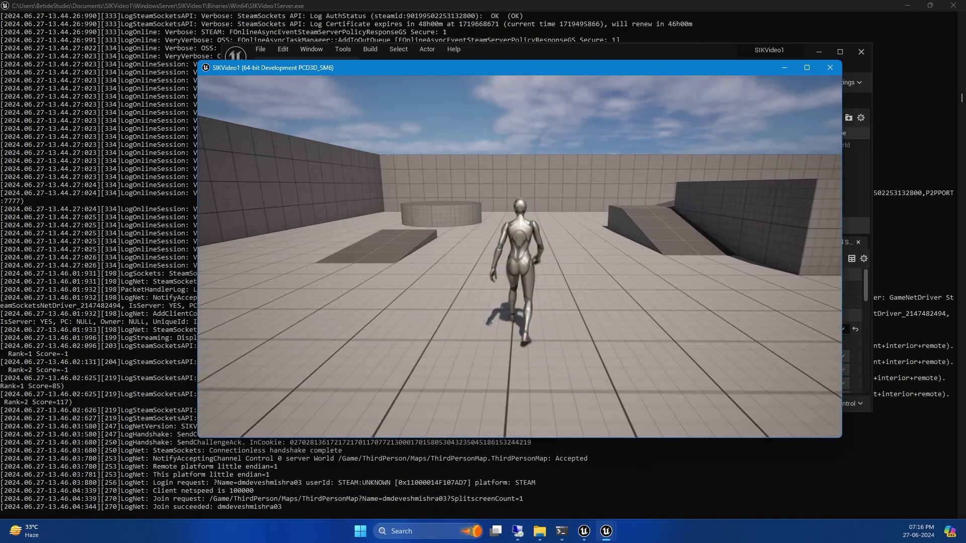
pyautogui.press('space')
pyautogui.press('w')
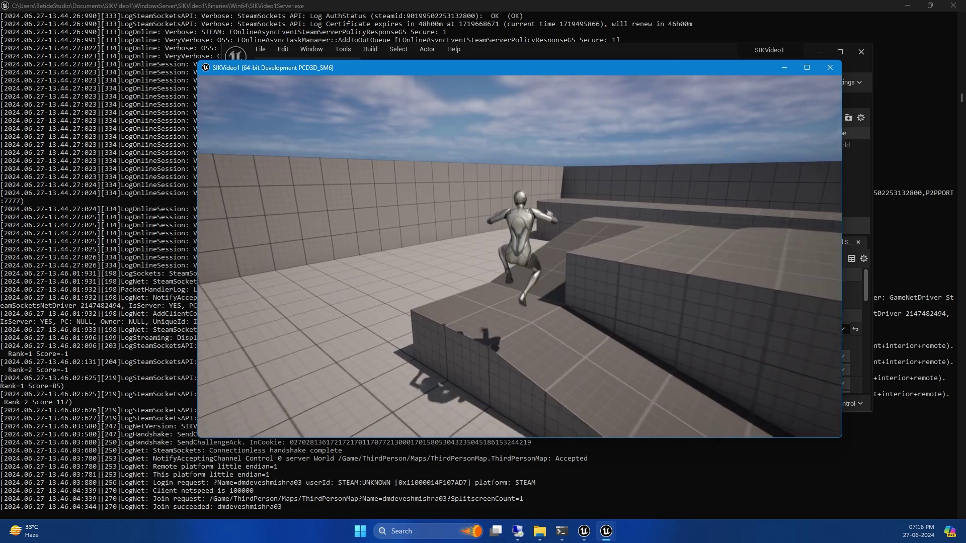
pyautogui.press('w')
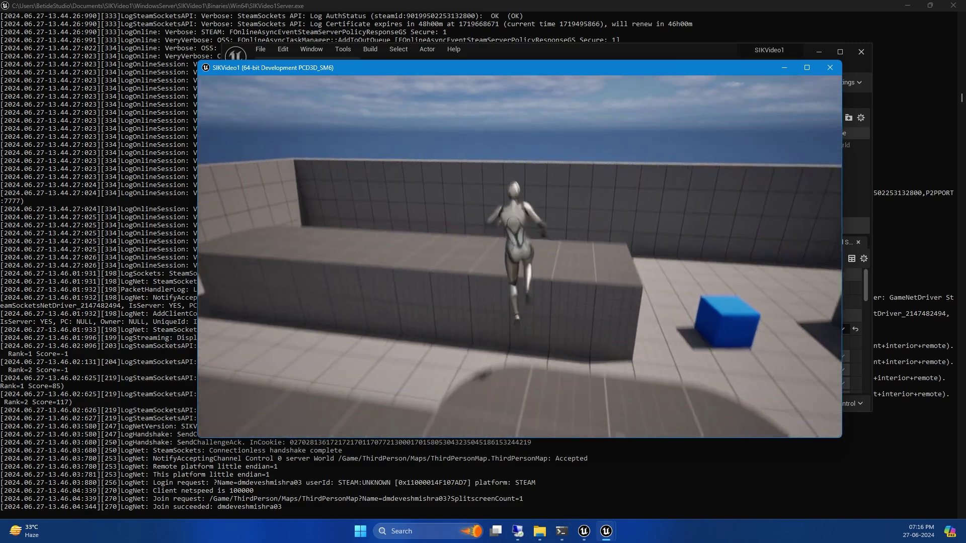
pyautogui.press('w')
pyautogui.press('space')
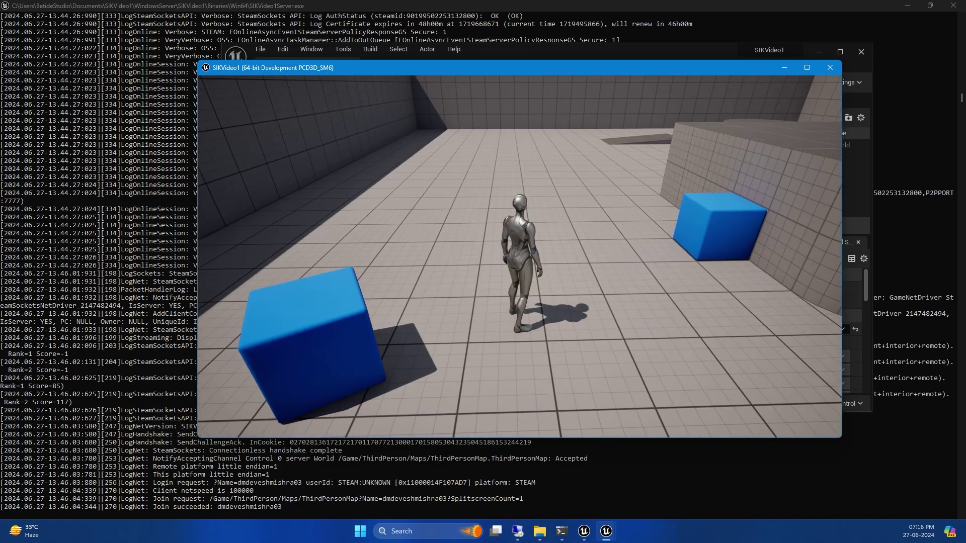
pyautogui.hotkey('alt', 'Tab')
pyautogui.click(831, 74)
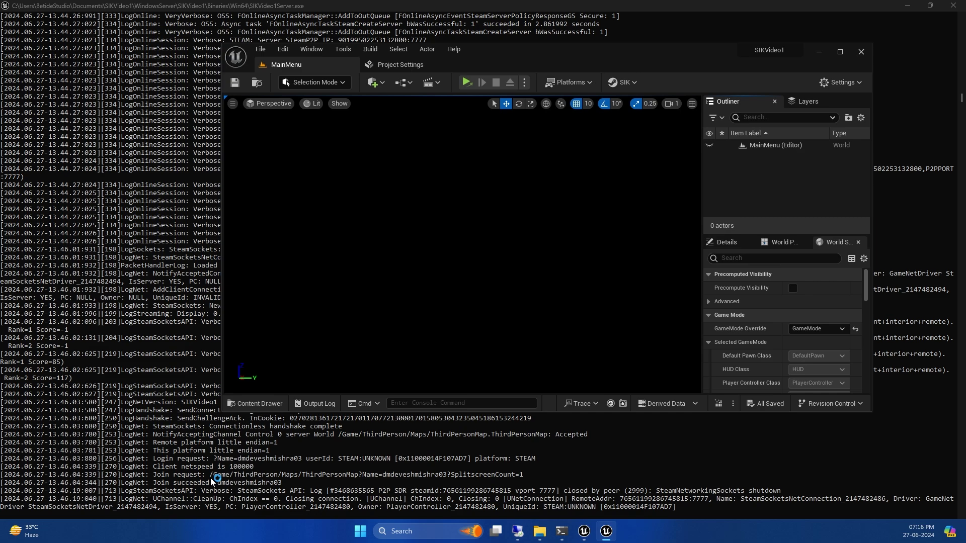
# Examine the server log entries about the client's join request and connection closing.
pyautogui.scroll(-1, 322, 485)
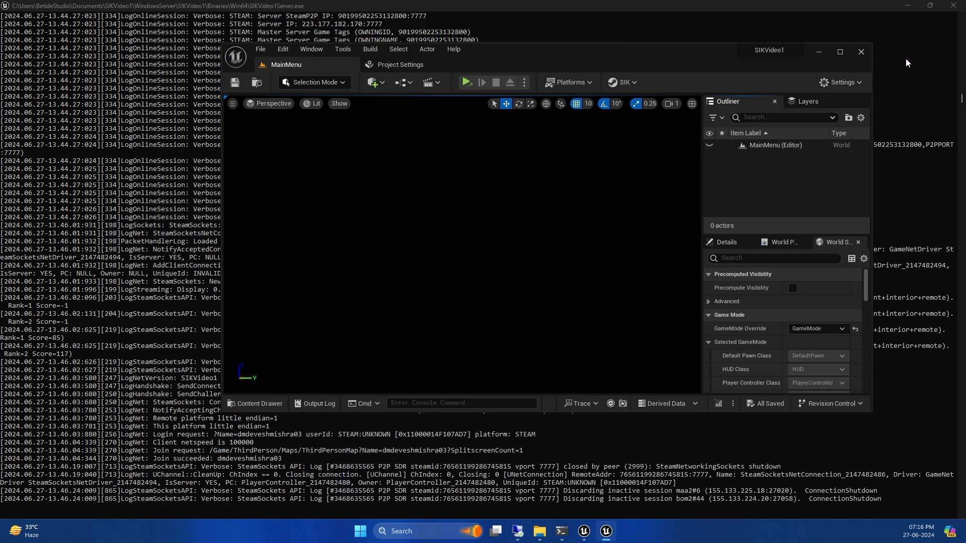
pyautogui.scroll(1, 222, 290)
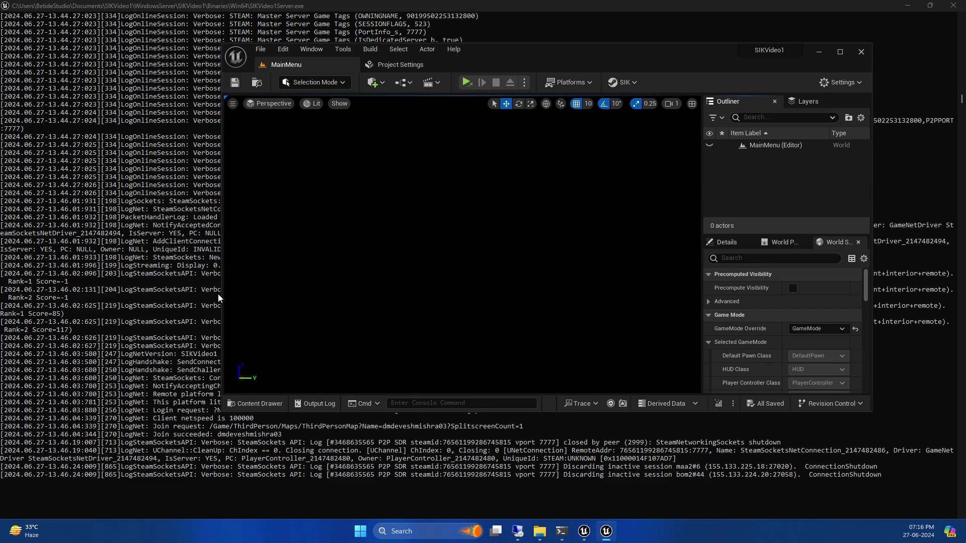
pyautogui.scroll(-1, 222, 290)
pyautogui.scroll(1, 213, 295)
pyautogui.scroll(-1, 212, 296)
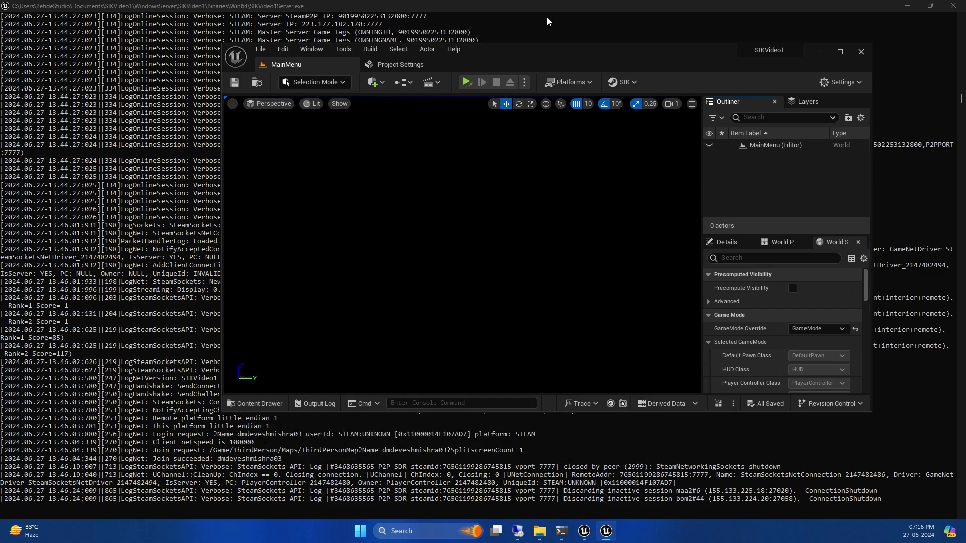
pyautogui.click(399, 83)
pyautogui.click(399, 82)
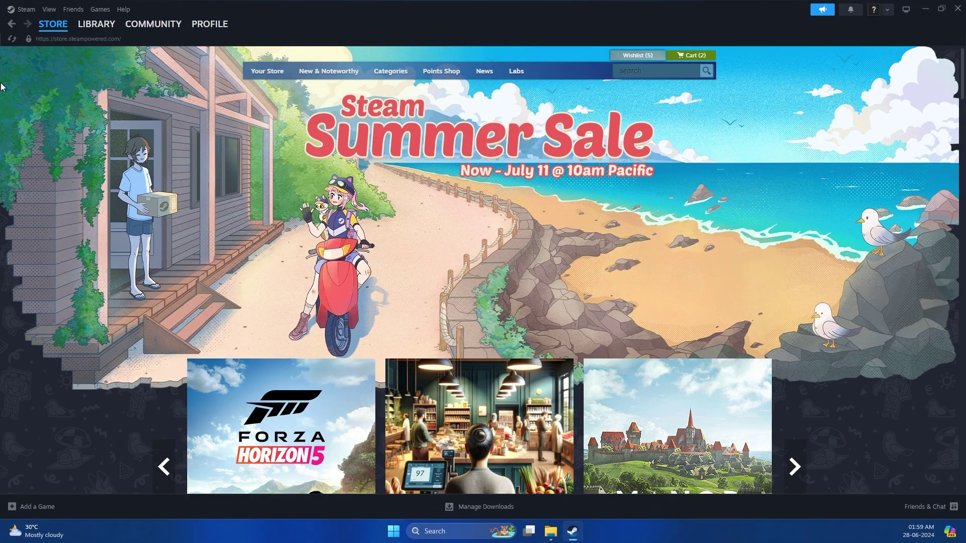
# Open Steam's Game Servers browser and refresh the internet server list for OperationSparrow.
pyautogui.click(49, 9)
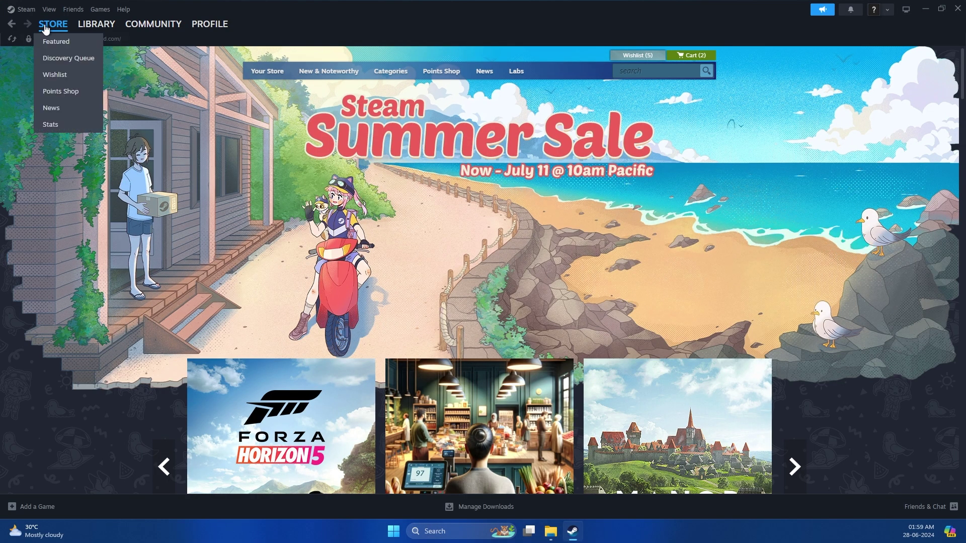
pyautogui.click(49, 9)
pyautogui.click(49, 9)
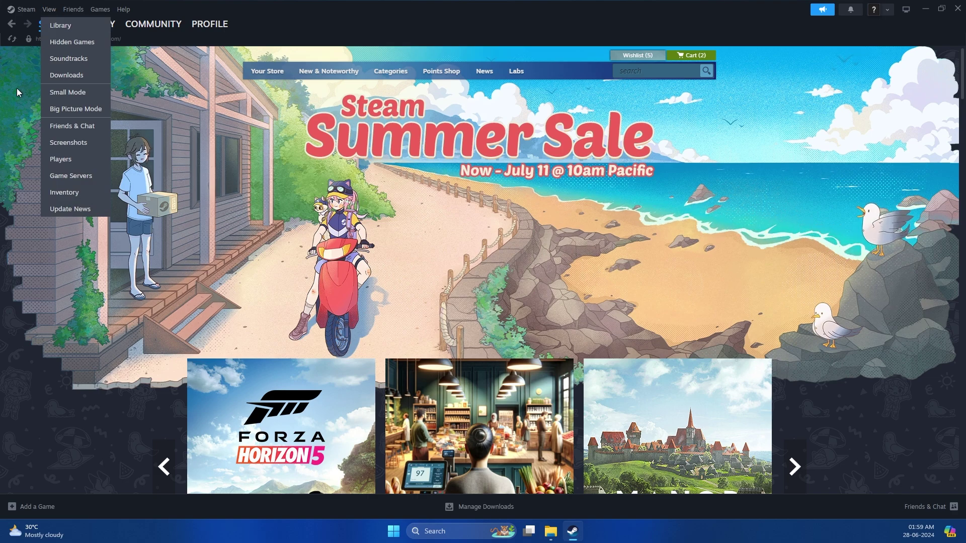
pyautogui.click(75, 182)
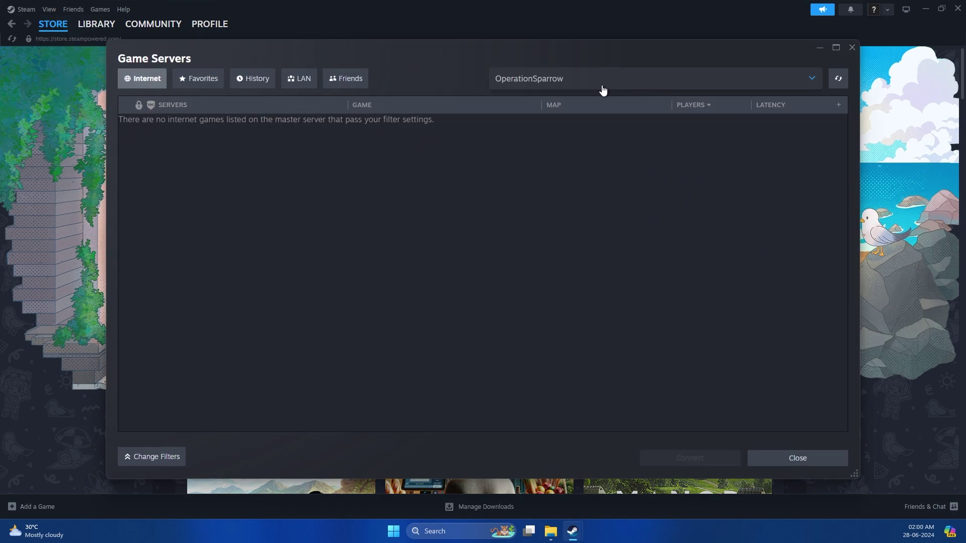
pyautogui.click(838, 82)
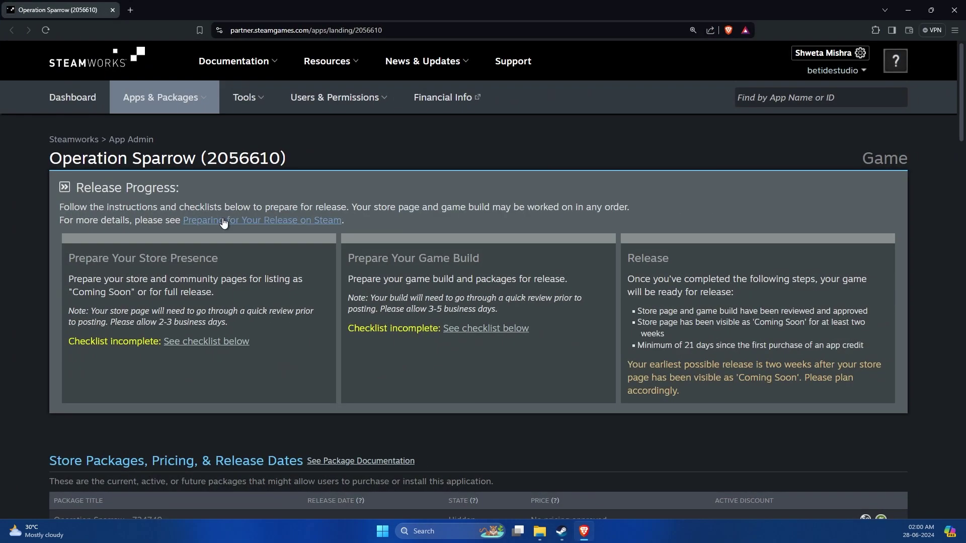
# Open the Dedicated Servers settings of Operation Sparrow through its Steamworks application settings.
pyautogui.scroll(-5, 217, 287)
pyautogui.scroll(-5, 218, 287)
pyautogui.click(112, 328)
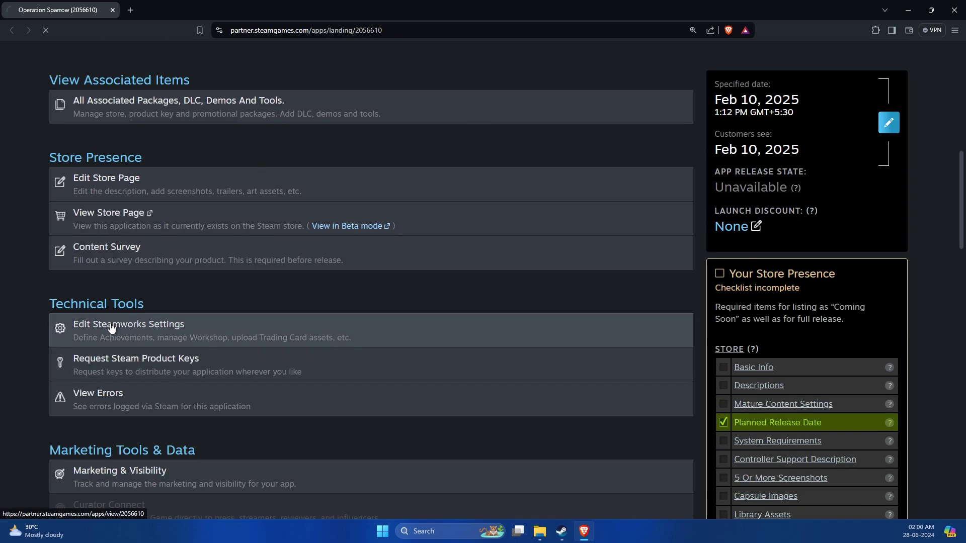
pyautogui.scroll(-5, 116, 319)
pyautogui.scroll(3, 120, 318)
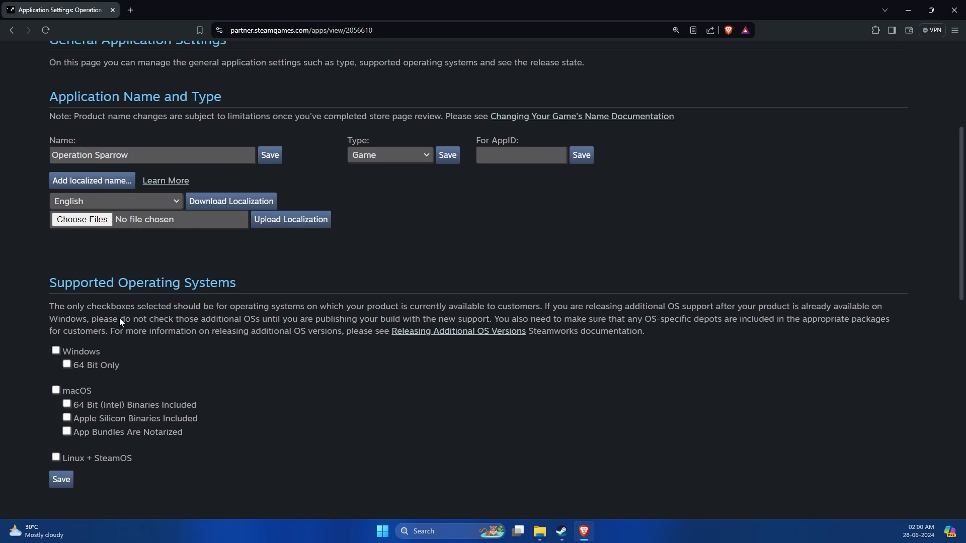
pyautogui.moveTo(76, 129)
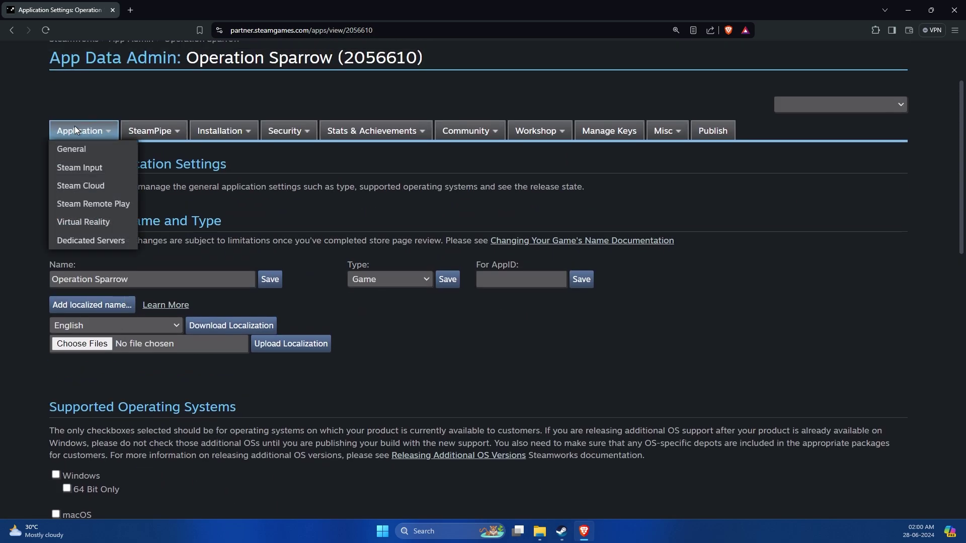
pyautogui.click(74, 240)
# Examine the product name and server browser name in the Dedicated Game Servers Information section.
pyautogui.scroll(-7, 139, 257)
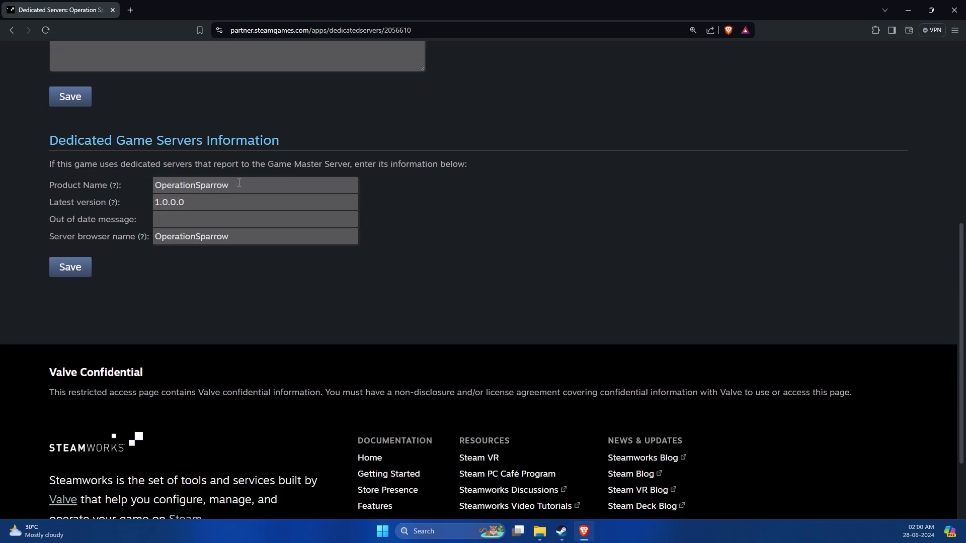
pyautogui.doubleClick(247, 185)
pyautogui.doubleClick(246, 236)
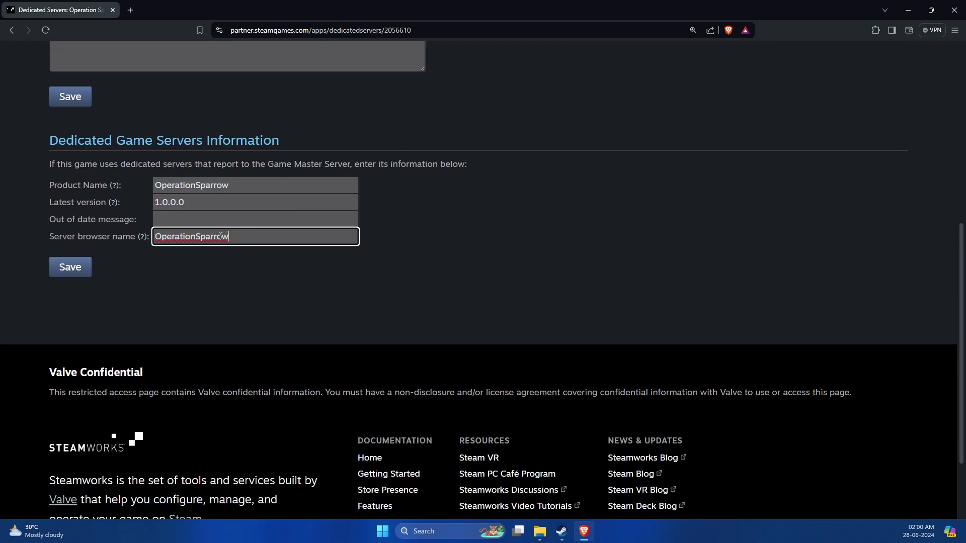
pyautogui.moveTo(141, 239)
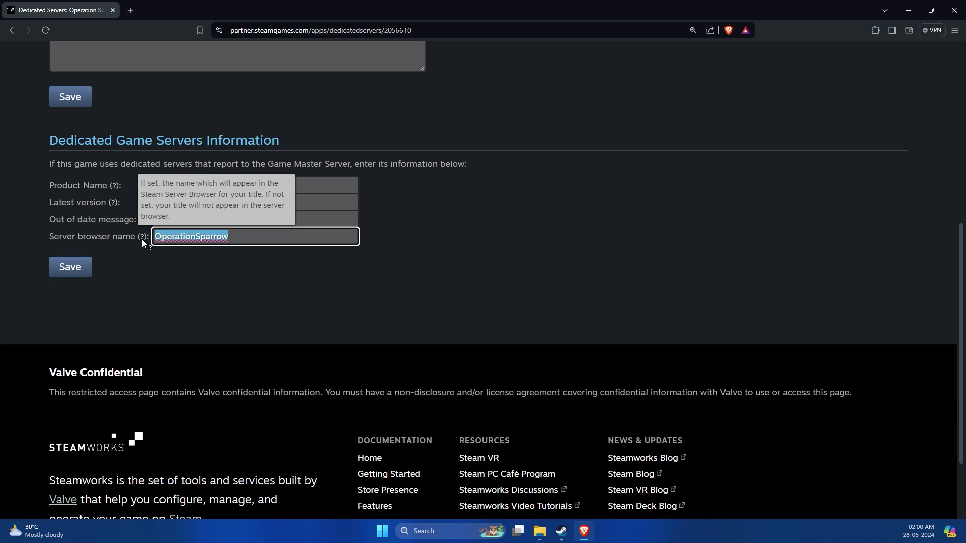
pyautogui.click(87, 184)
pyautogui.click(84, 185)
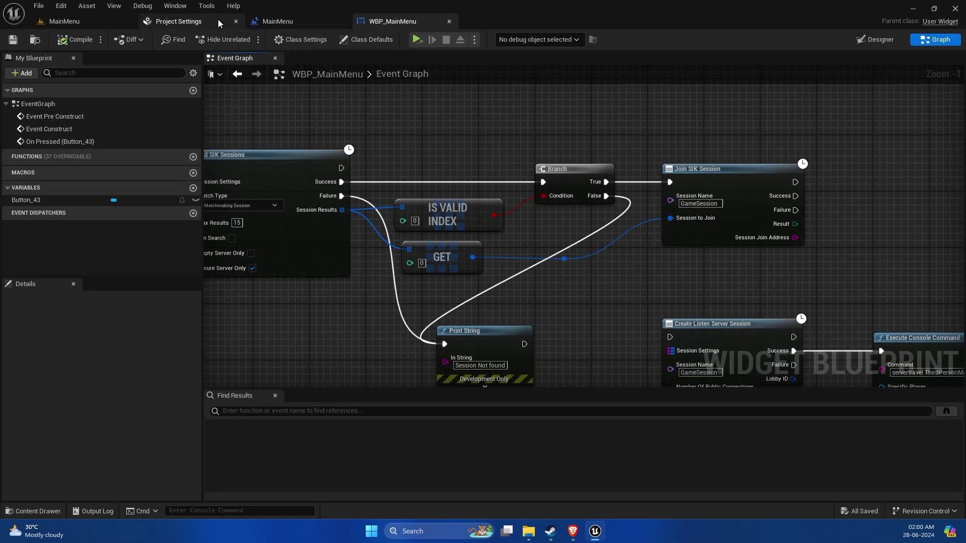
# Switch to Unreal Editor and compare the Steam Integration Kit game version and server settings with the Steamworks entries.
pyautogui.click(168, 23)
pyautogui.click(61, 229)
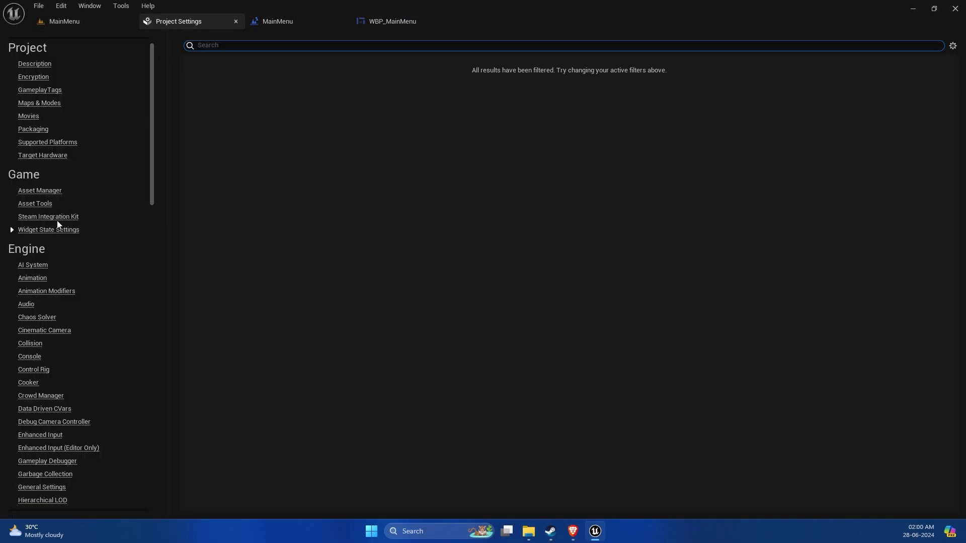
pyautogui.click(57, 217)
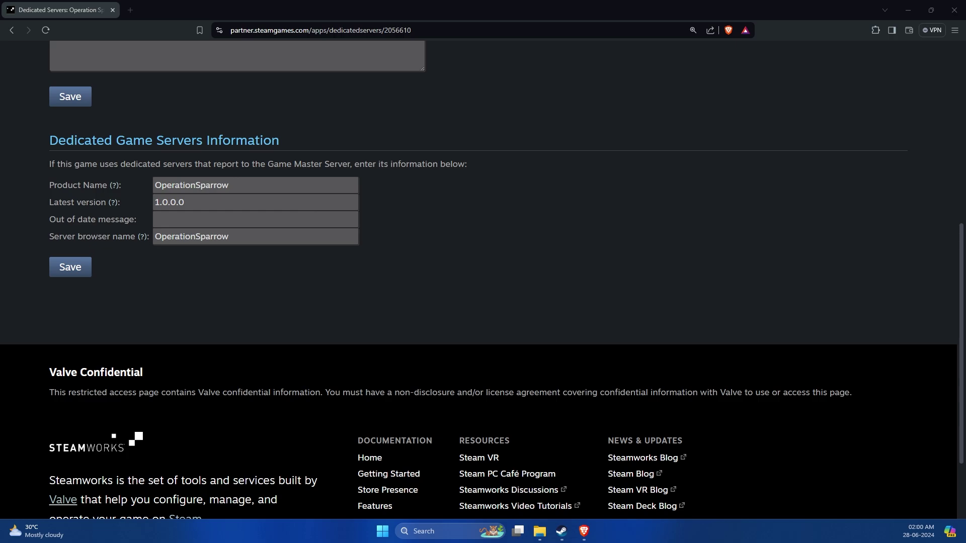
pyautogui.moveTo(111, 204)
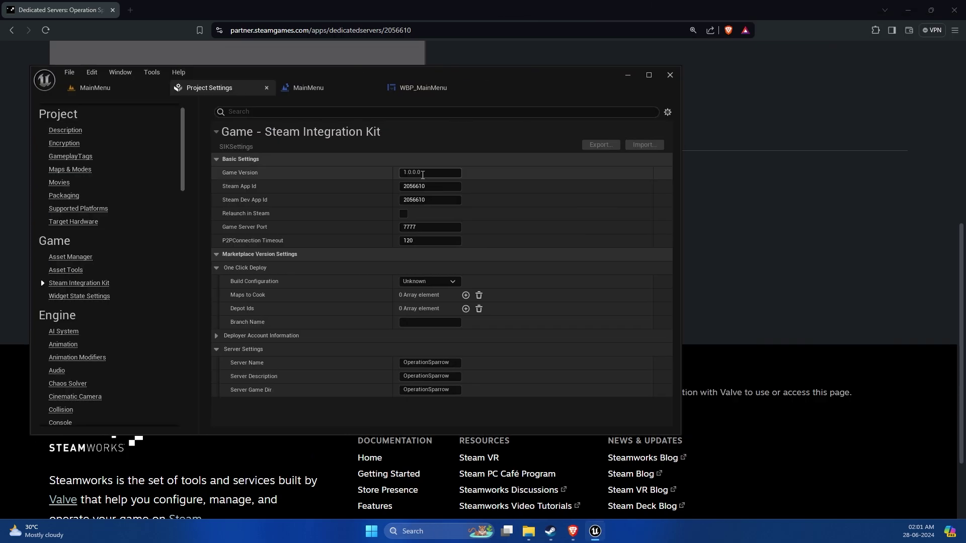
pyautogui.click(628, 74)
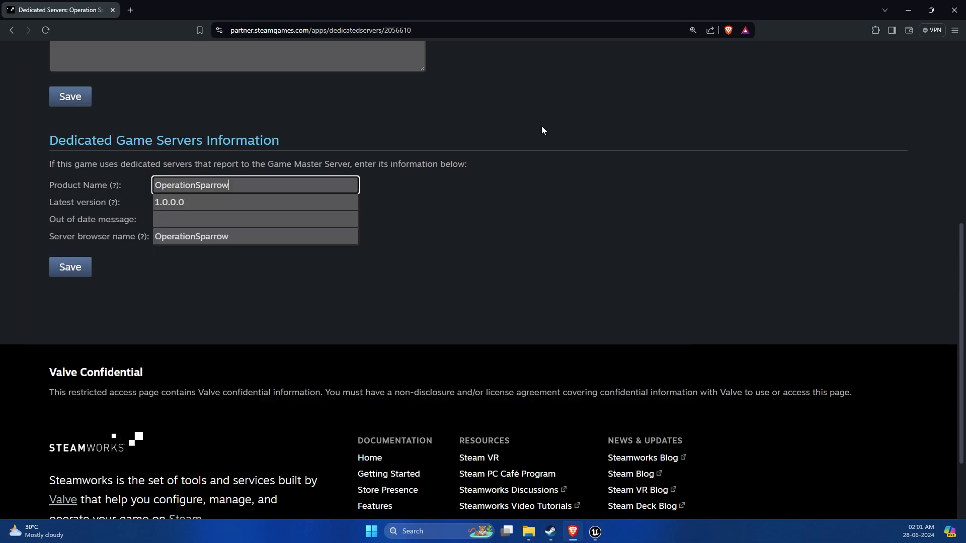
# Switch to the WindowsServer folder in File Explorer and copy the file name SIKVideo1Server.exe.
pyautogui.moveTo(551, 532)
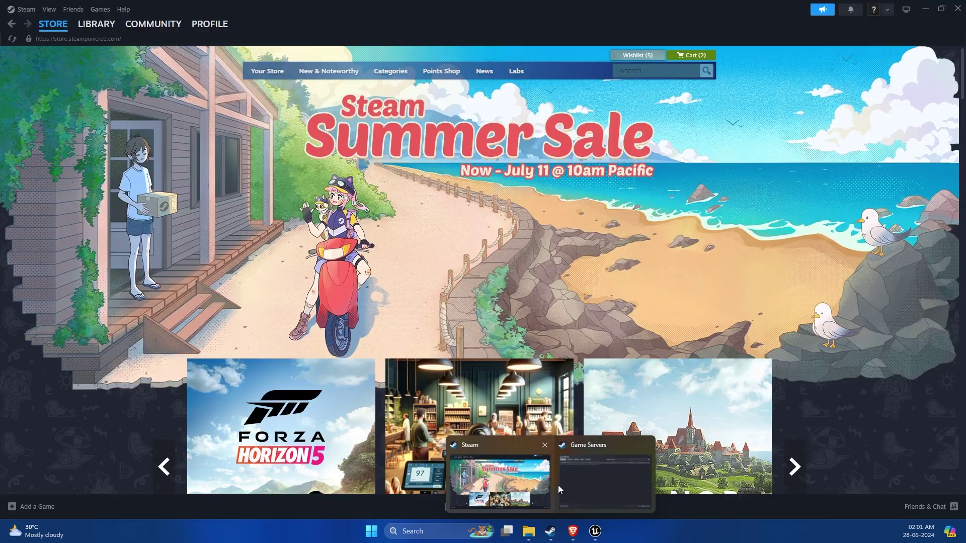
pyautogui.click(558, 486)
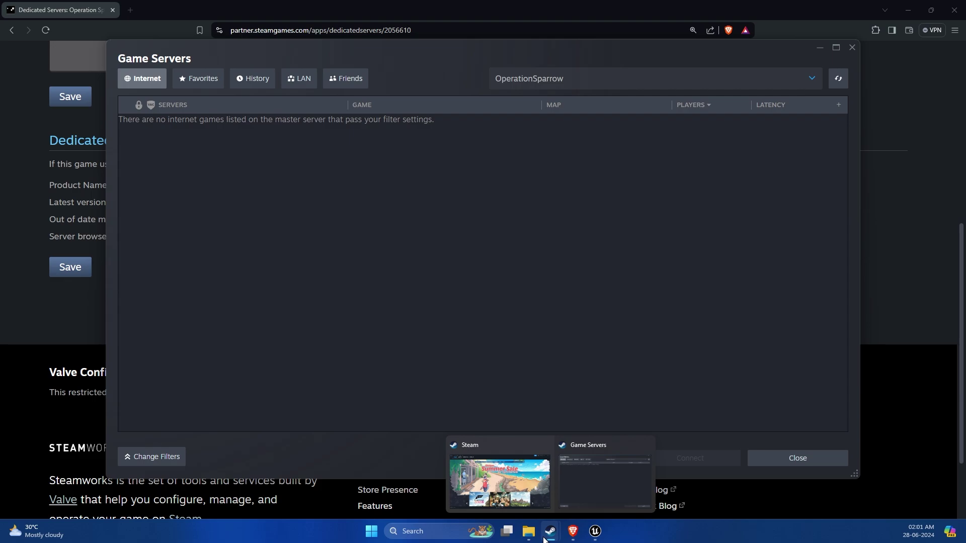
pyautogui.click(529, 531)
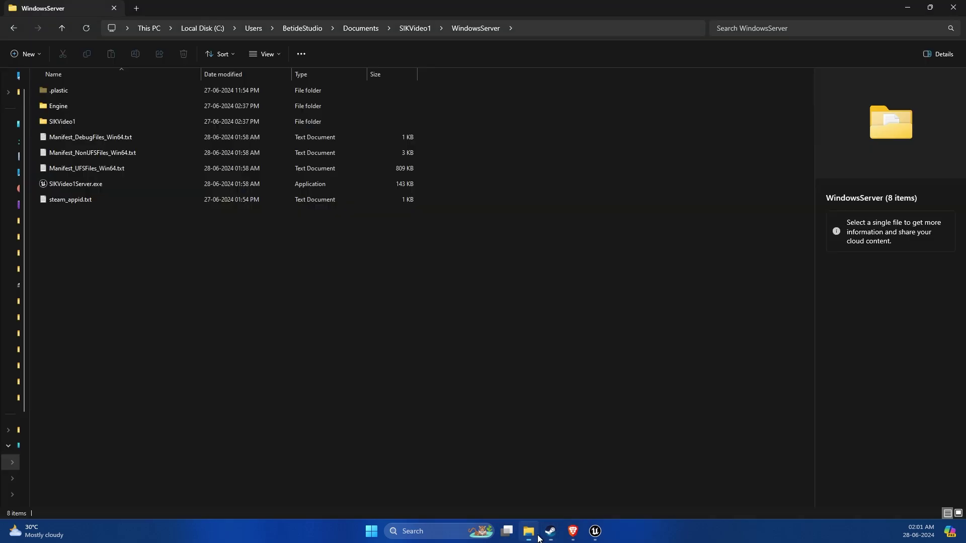
pyautogui.rightClick(103, 184)
pyautogui.rightClick(86, 184)
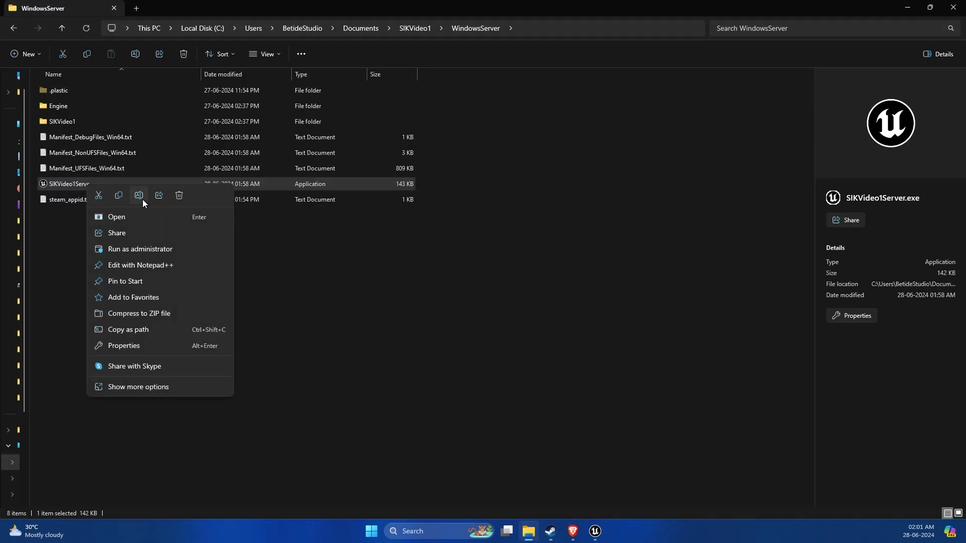
pyautogui.click(139, 196)
pyautogui.hotkey('ctrl', 'c')
# Open a command prompt in the WindowsServer folder, run SIKVideo1Server.exe with -log, and maximize the server log window.
pyautogui.click(574, 21)
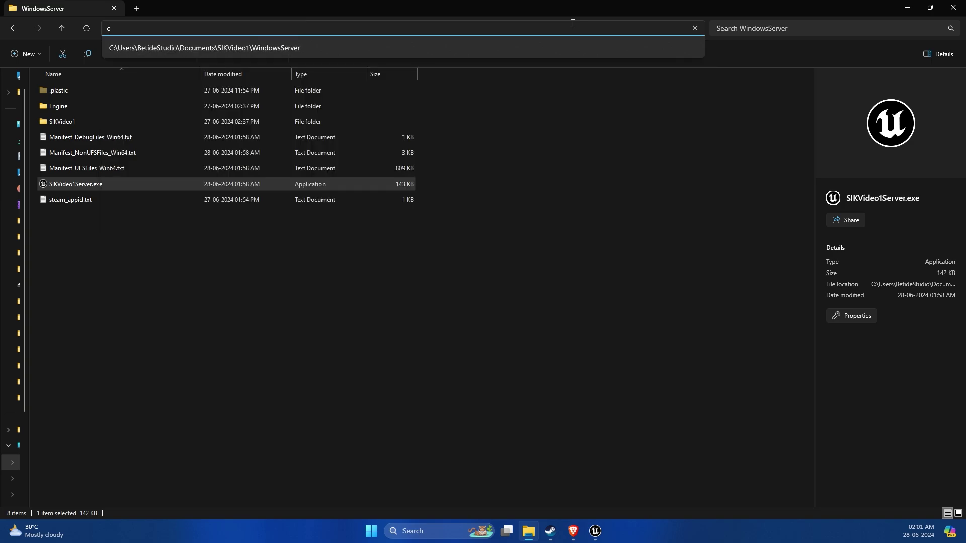
pyautogui.write('cmd')
pyautogui.press('Return')
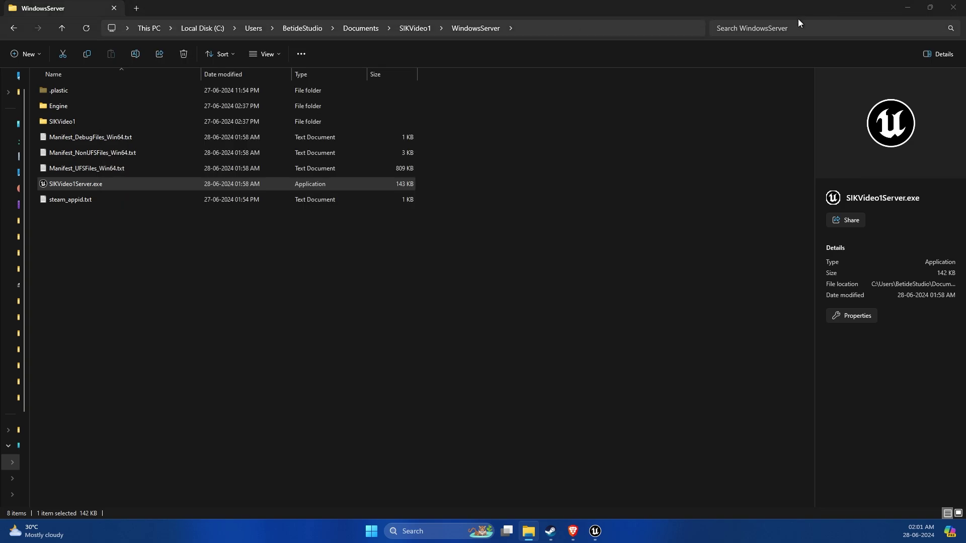
pyautogui.hotkey('ctrl', 'v')
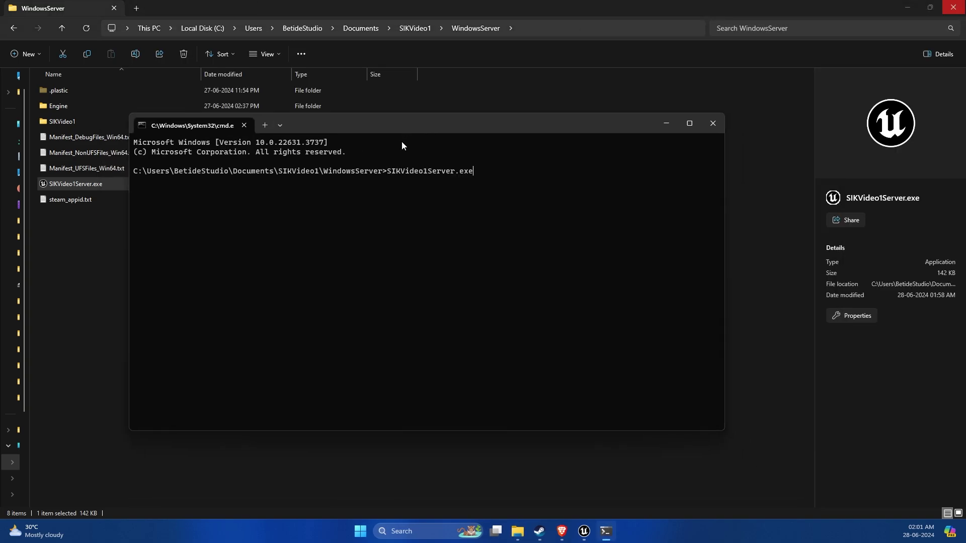
pyautogui.write('-log')
pyautogui.press('Return')
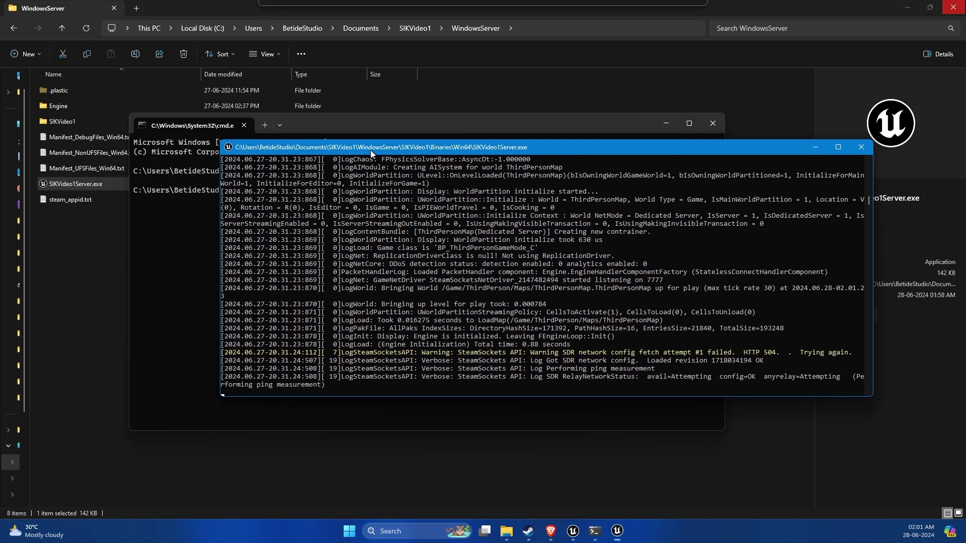
pyautogui.doubleClick(388, 146)
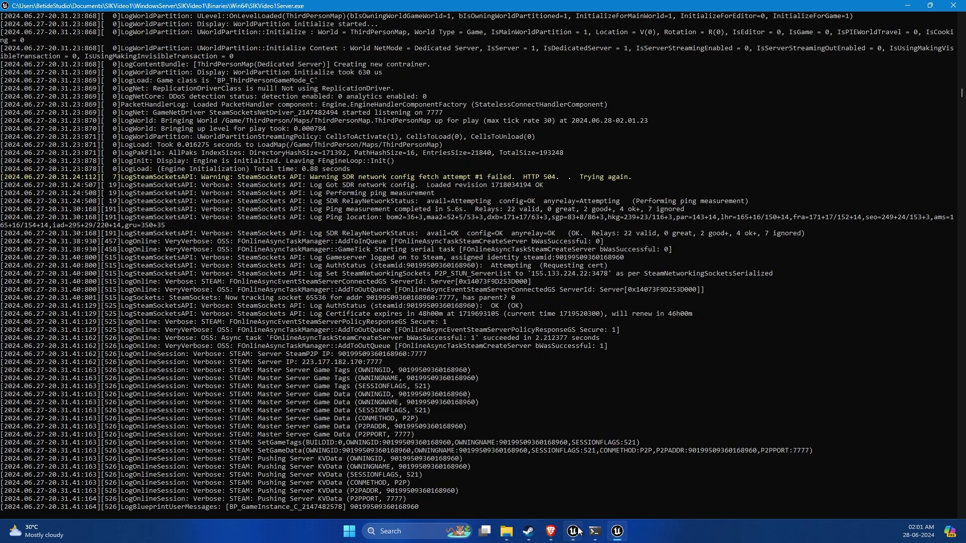
# Refresh the internet server list for OperationSparrow in Steam's Game Servers browser.
pyautogui.moveTo(578, 529)
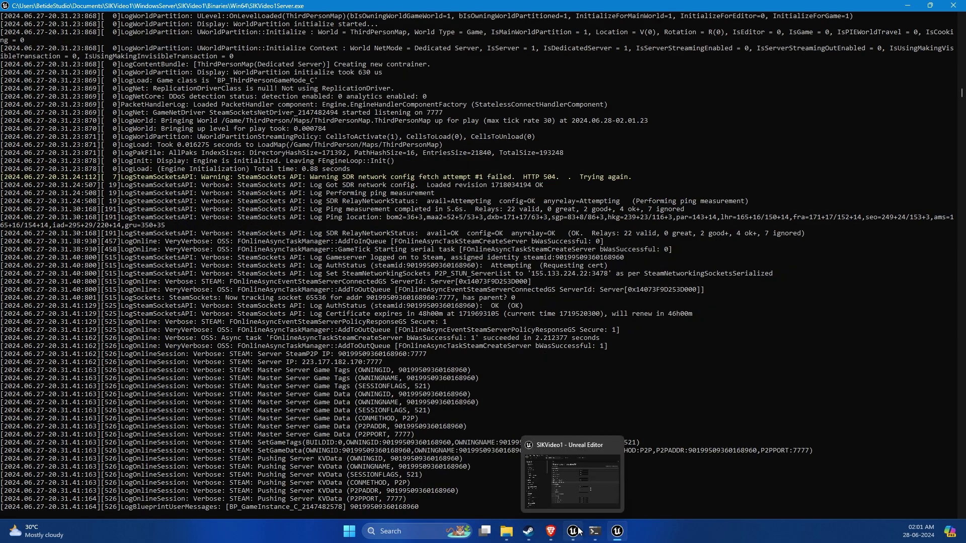
pyautogui.click(530, 531)
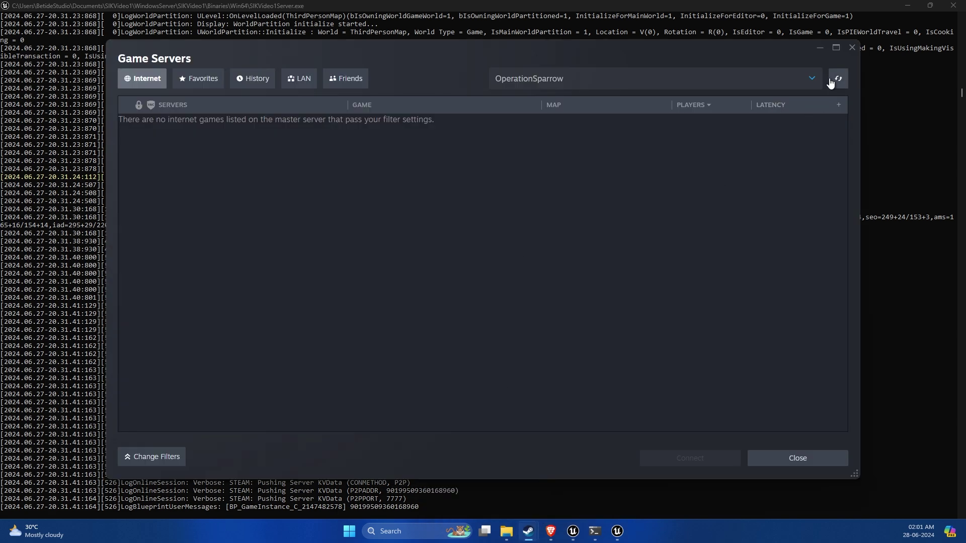
pyautogui.click(838, 79)
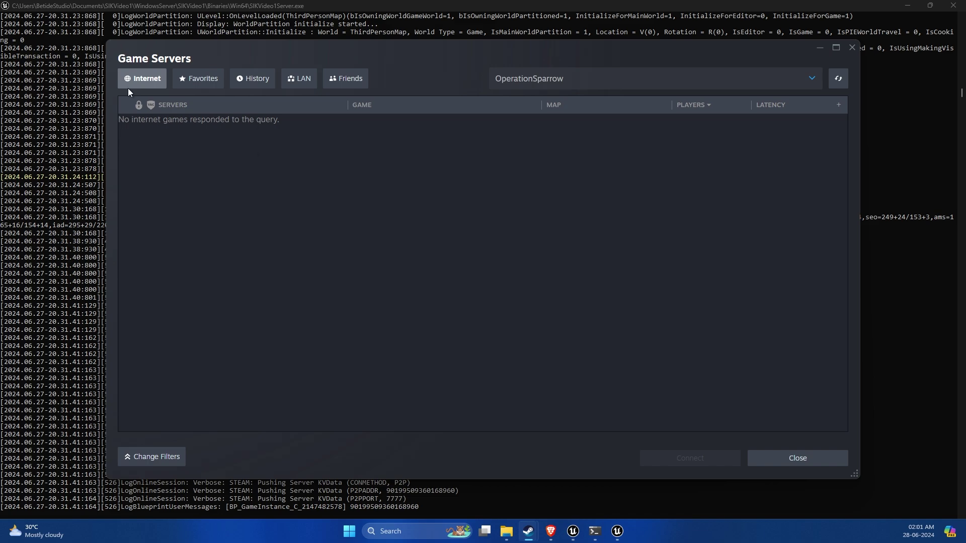
# Examine the startup entries of the server log for the Steam game server's port and query port.
pyautogui.click(307, 37)
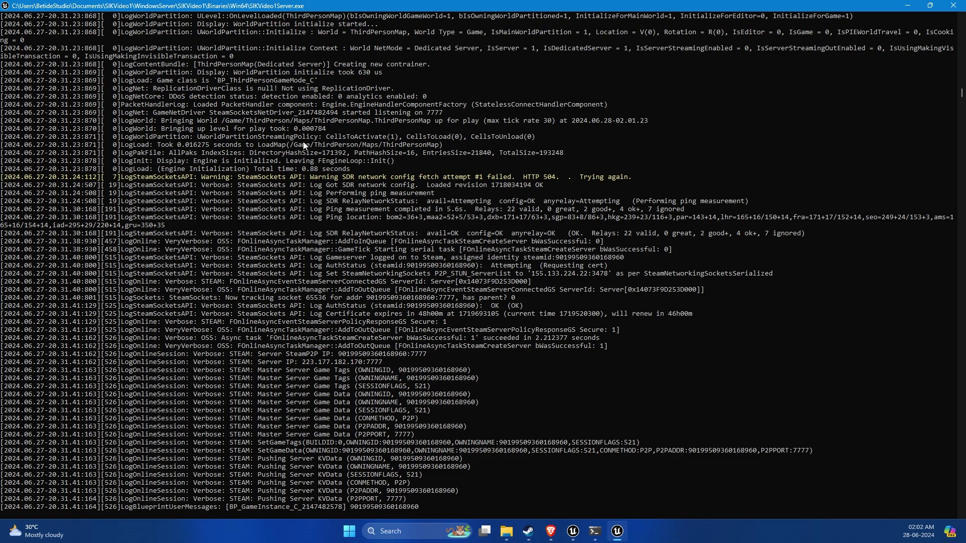
pyautogui.scroll(10, 513, 223)
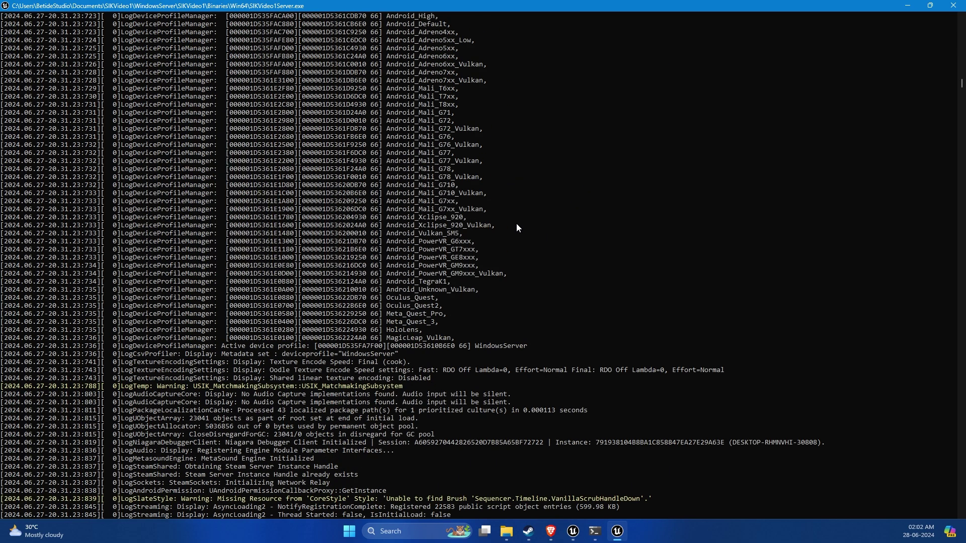
pyautogui.scroll(15, 518, 224)
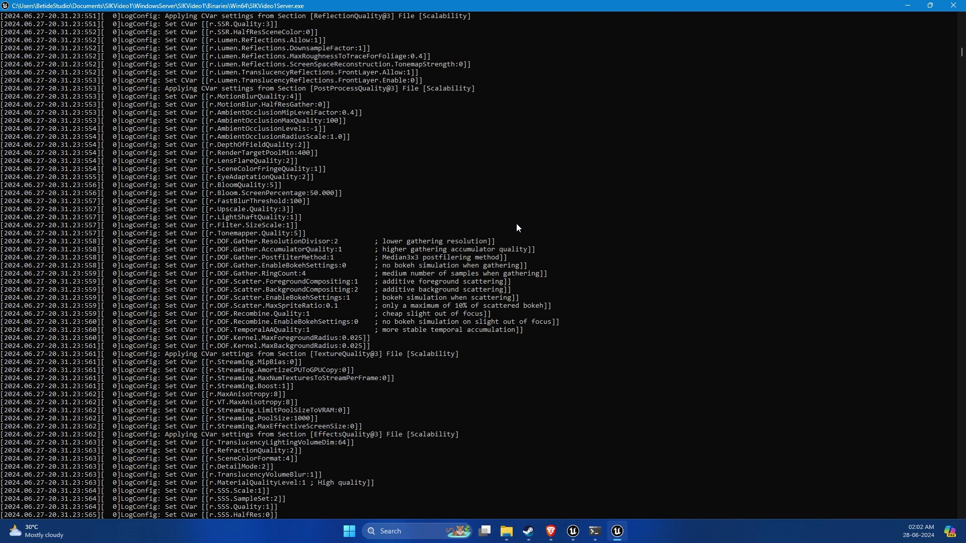
pyautogui.scroll(20, 517, 224)
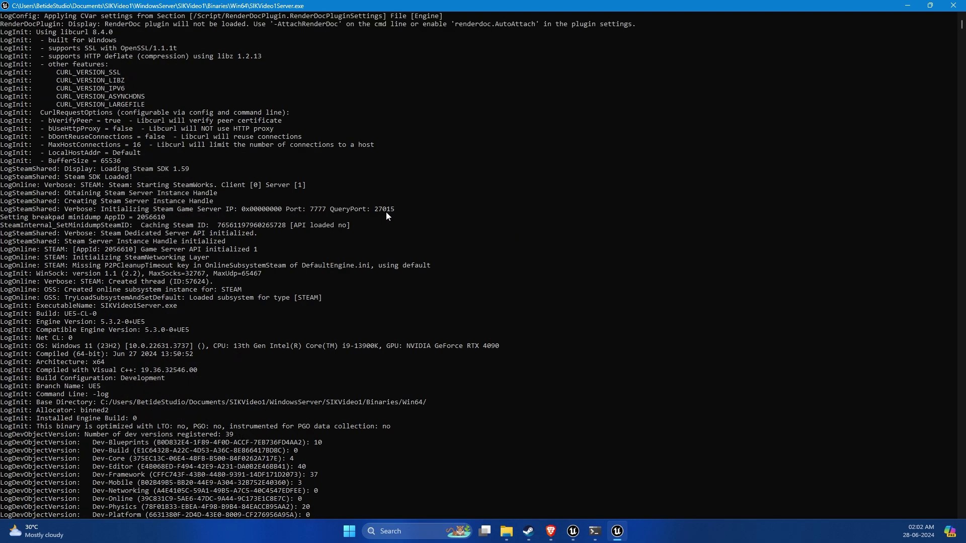
# Refresh the LAN server list for OperationSparrow in Steam, and close the server browser and the local server.
pyautogui.moveTo(574, 529)
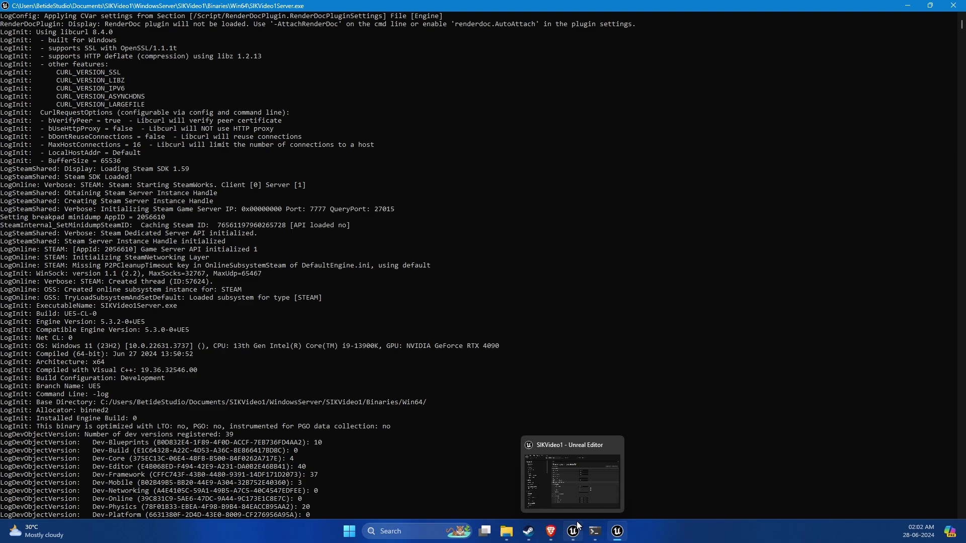
pyautogui.moveTo(529, 532)
pyautogui.click(582, 471)
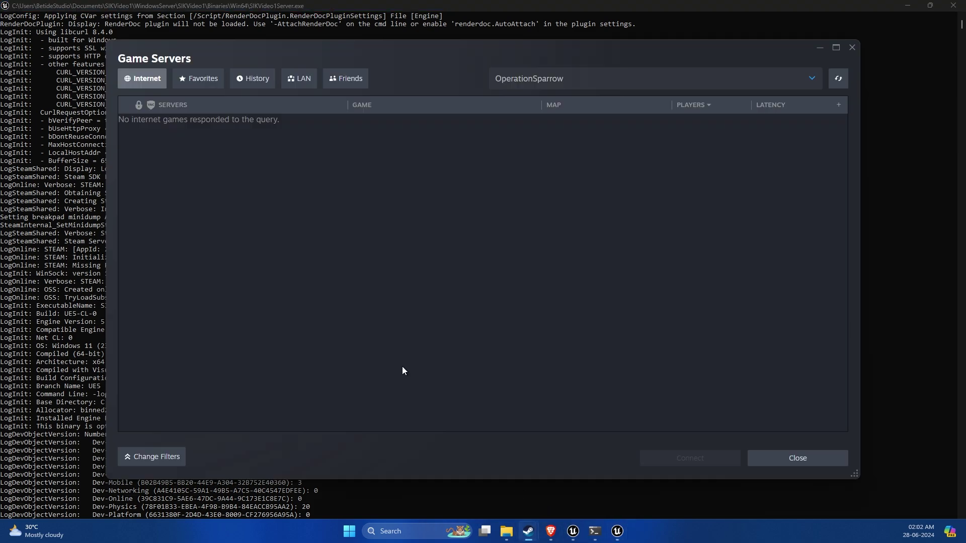
pyautogui.click(288, 79)
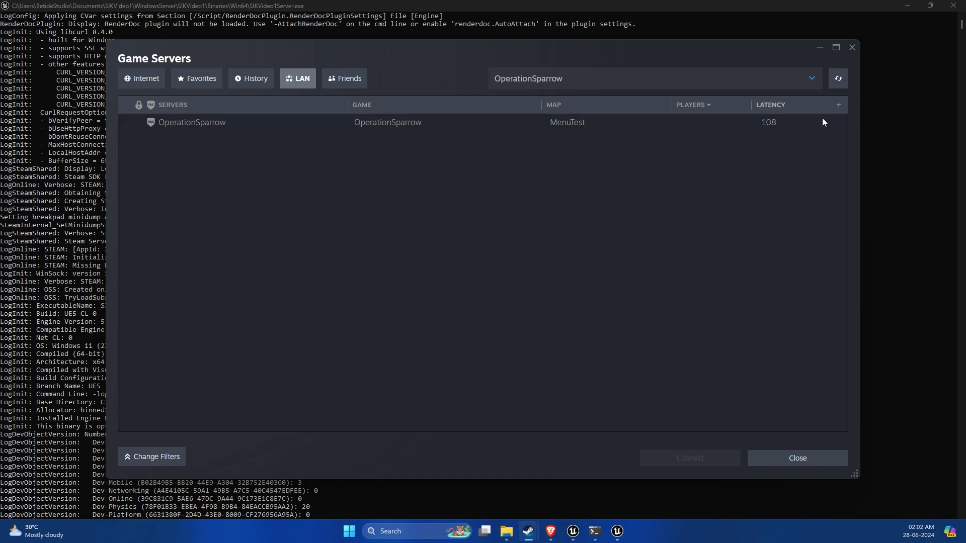
pyautogui.click(844, 78)
pyautogui.click(852, 48)
pyautogui.click(953, 5)
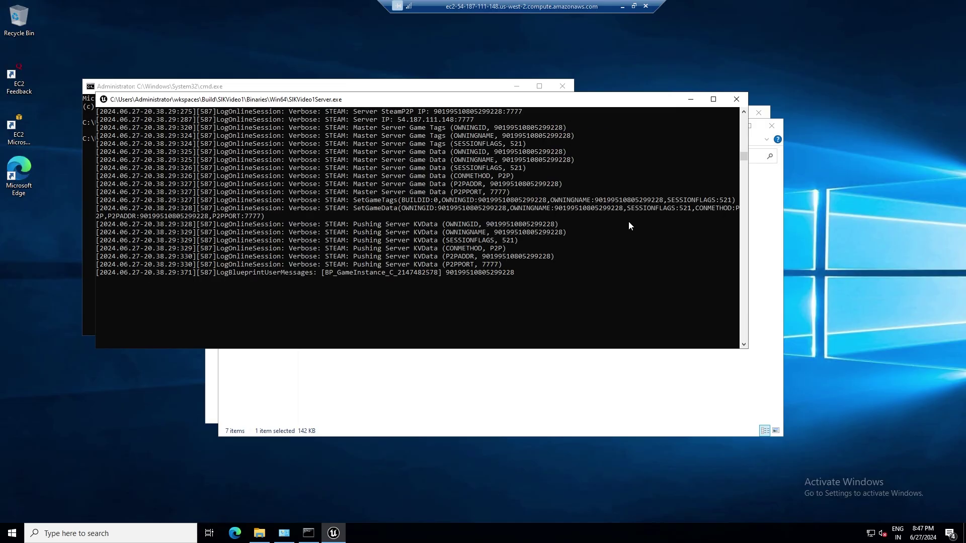
# Examine the remote EC2 server's log in a maximized window, and minimize the remote desktop.
pyautogui.scroll(9, 629, 226)
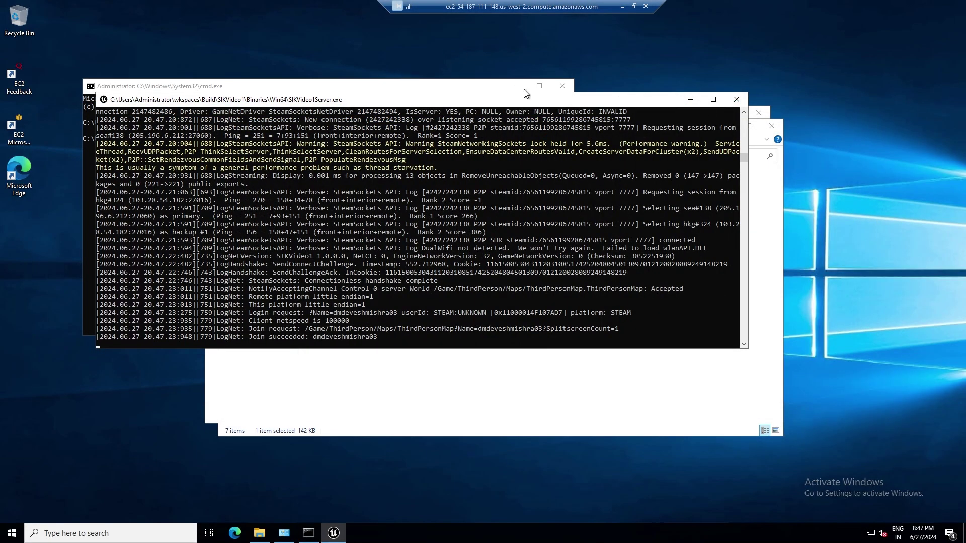
pyautogui.click(713, 99)
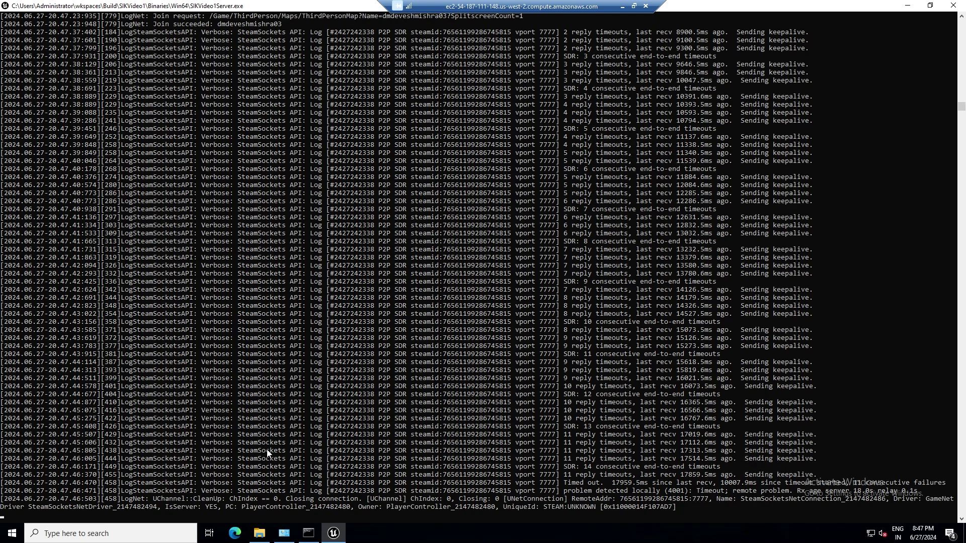
pyautogui.click(622, 6)
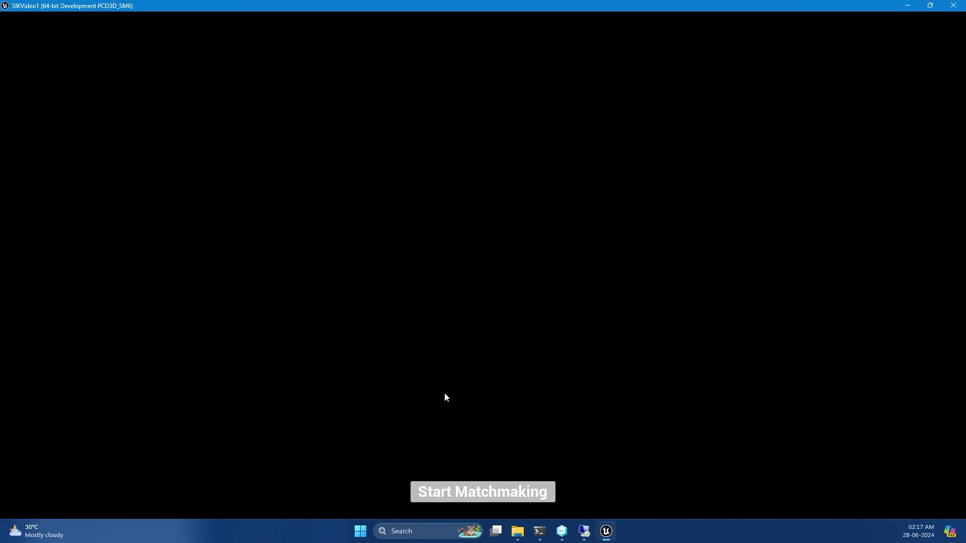
# Join the remote server through matchmaking, run and jump the character around the third-person map, and close the game window.
pyautogui.moveTo(432, 4); pyautogui.dragTo(487, 65)
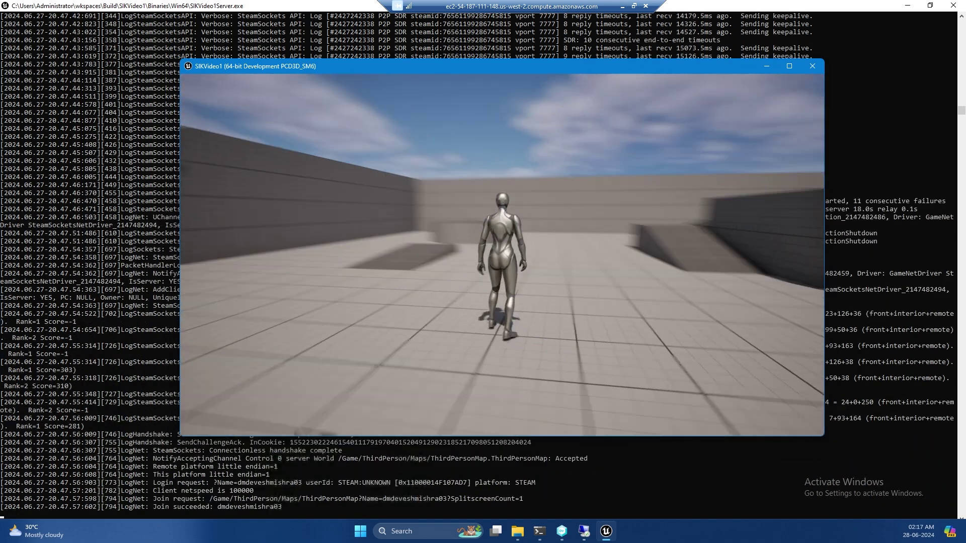
pyautogui.press('space')
pyautogui.press('w')
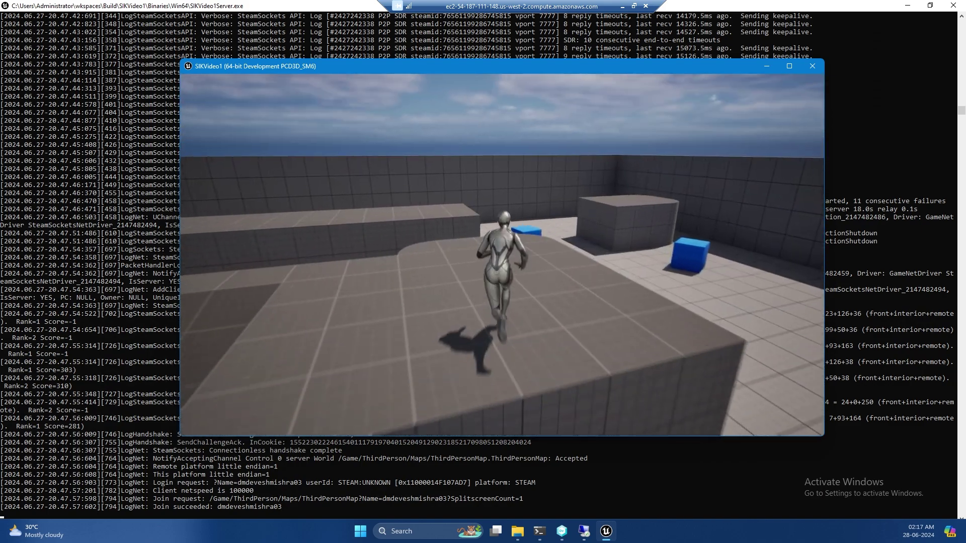
pyautogui.press('space')
pyautogui.press('w')
pyautogui.press('space')
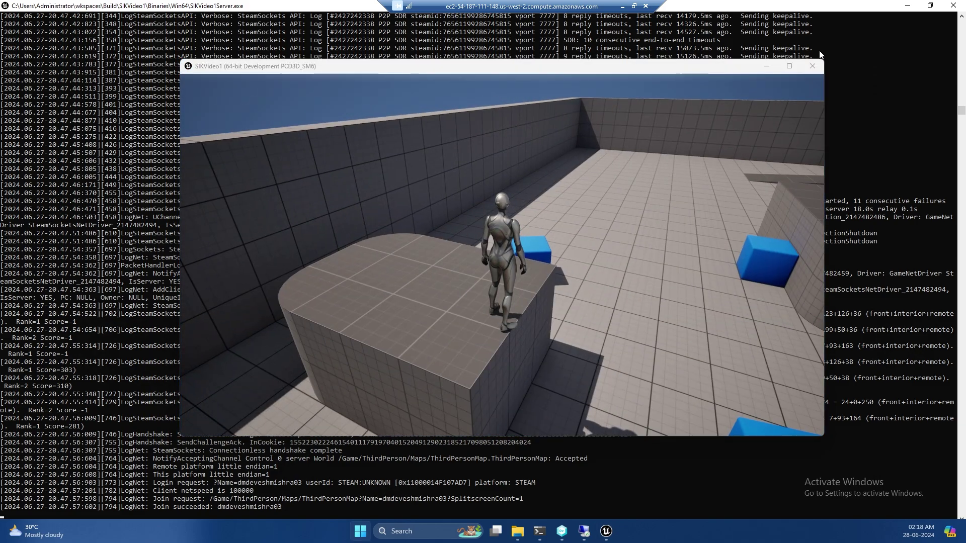
pyautogui.click(813, 64)
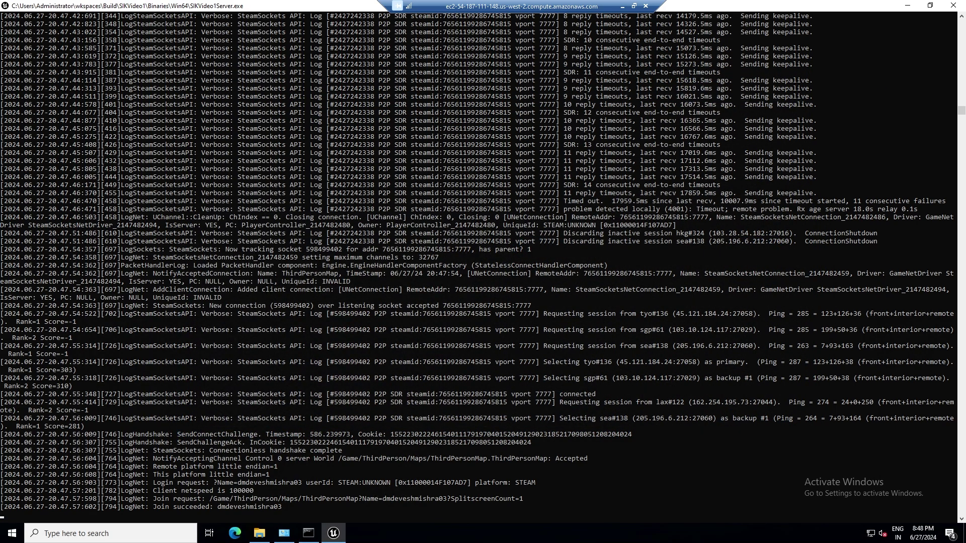